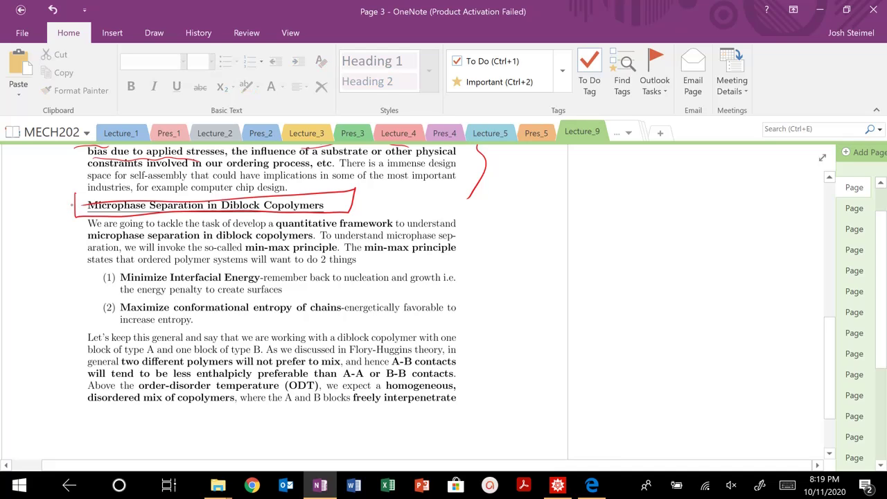
- Draw a red arrow after the circled heading and write an A:B ratio note
{"action": "left_click_drag", "start_coordinate": [367, 208], "coordinate": [392, 206]}
{"action": "mouse_move", "coordinate": [382, 196]}
{"action": "left_mouse_down"}
{"action": "mouse_move", "coordinate": [382, 212]}
{"action": "mouse_move", "coordinate": [450, 197]}
{"action": "mouse_move", "coordinate": [484, 211]}
{"action": "mouse_move", "coordinate": [493, 201]}
{"action": "left_mouse_up"}
{"action": "left_click", "coordinate": [478, 209]}
{"action": "left_click_drag", "start_coordinate": [501, 201], "coordinate": [496, 199]}
{"action": "mouse_move", "coordinate": [528, 196]}
{"action": "left_mouse_down"}
{"action": "mouse_move", "coordinate": [520, 218]}
{"action": "mouse_move", "coordinate": [532, 216]}
{"action": "left_mouse_up"}
{"action": "left_click_drag", "start_coordinate": [519, 210], "coordinate": [532, 208]}
{"action": "left_click_drag", "start_coordinate": [546, 196], "coordinate": [543, 215]}
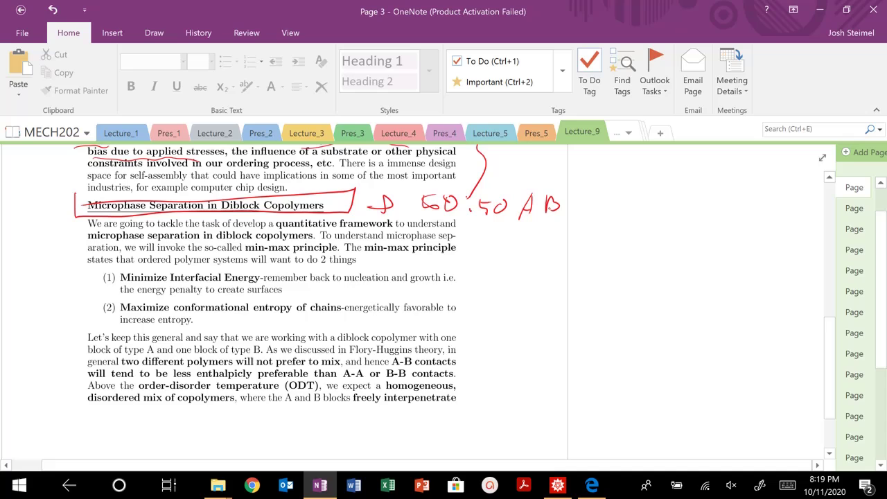
- Circle 'quantitative framework' and 'min-max principle' and underline the diblock copolymer phrase
{"action": "mouse_move", "coordinate": [388, 217]}
{"action": "left_mouse_down"}
{"action": "mouse_move", "coordinate": [265, 228]}
{"action": "mouse_move", "coordinate": [391, 220]}
{"action": "left_mouse_up"}
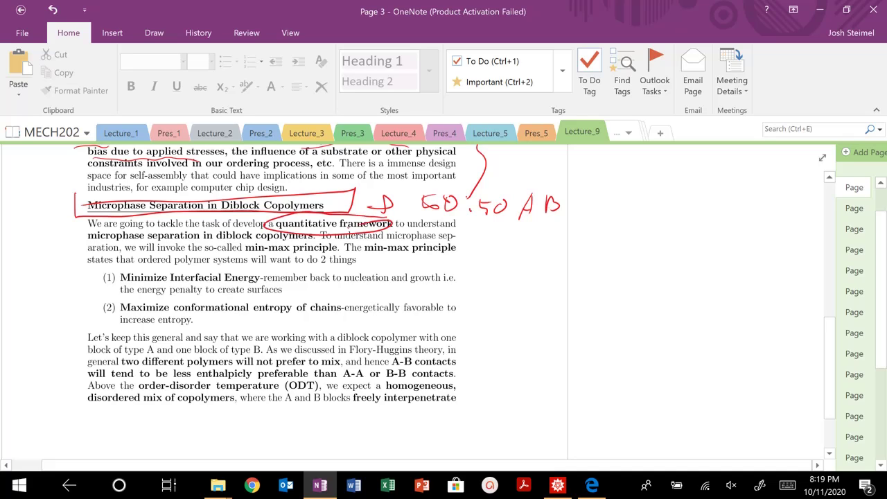
{"action": "mouse_move", "coordinate": [79, 244]}
{"action": "left_mouse_down"}
{"action": "mouse_move", "coordinate": [202, 241]}
{"action": "mouse_move", "coordinate": [297, 252]}
{"action": "left_mouse_up"}
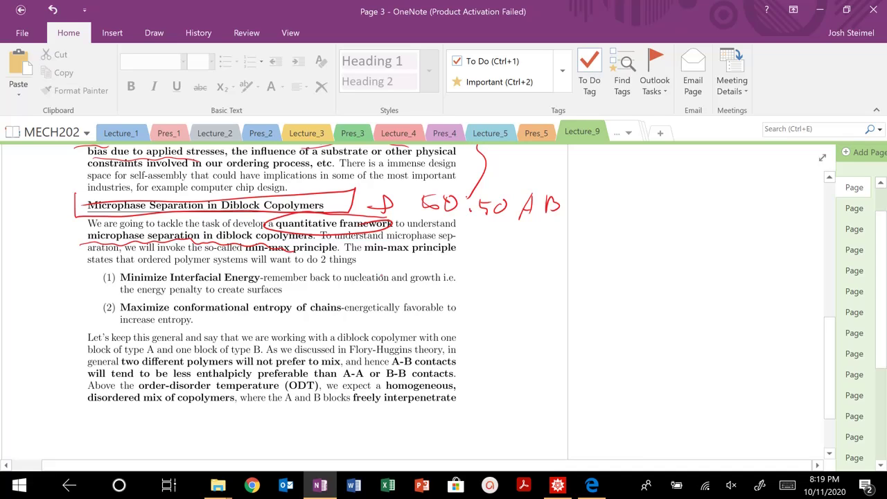
{"action": "mouse_move", "coordinate": [333, 241]}
{"action": "left_mouse_down"}
{"action": "mouse_move", "coordinate": [289, 237]}
{"action": "mouse_move", "coordinate": [275, 261]}
{"action": "mouse_move", "coordinate": [319, 238]}
{"action": "left_mouse_up"}
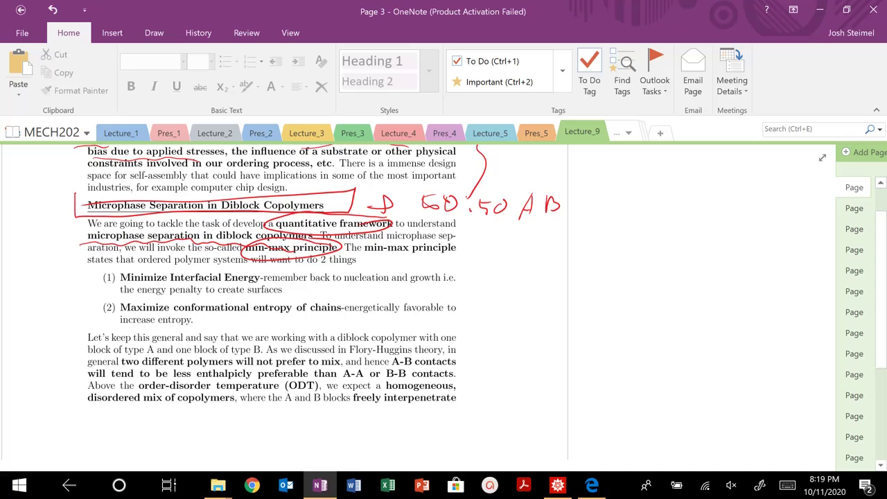
{"action": "left_click_drag", "start_coordinate": [134, 262], "coordinate": [247, 260]}
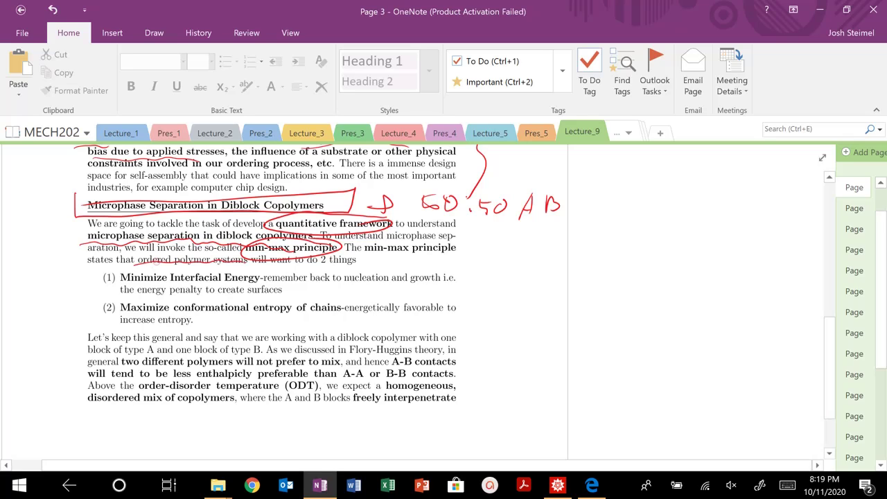
- Sketch a tangled chain and three wavy chain lines enclosed in a circle beside the text
{"action": "mouse_move", "coordinate": [495, 251]}
{"action": "left_mouse_down"}
{"action": "mouse_move", "coordinate": [512, 242]}
{"action": "mouse_move", "coordinate": [491, 258]}
{"action": "mouse_move", "coordinate": [516, 239]}
{"action": "mouse_move", "coordinate": [529, 257]}
{"action": "left_mouse_up"}
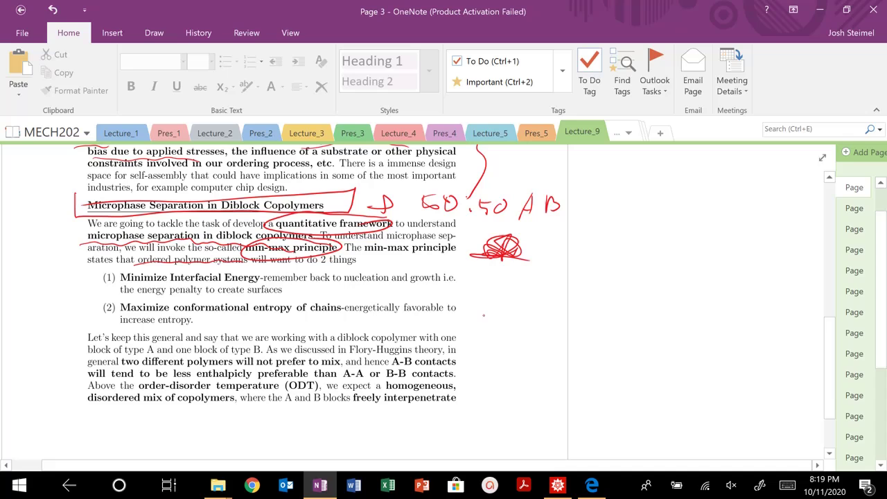
{"action": "mouse_move", "coordinate": [489, 287]}
{"action": "left_mouse_down"}
{"action": "mouse_move", "coordinate": [501, 320]}
{"action": "mouse_move", "coordinate": [497, 357]}
{"action": "left_mouse_up"}
{"action": "mouse_move", "coordinate": [508, 285]}
{"action": "left_mouse_down"}
{"action": "mouse_move", "coordinate": [516, 365]}
{"action": "mouse_move", "coordinate": [525, 315]}
{"action": "mouse_move", "coordinate": [524, 340]}
{"action": "left_mouse_up"}
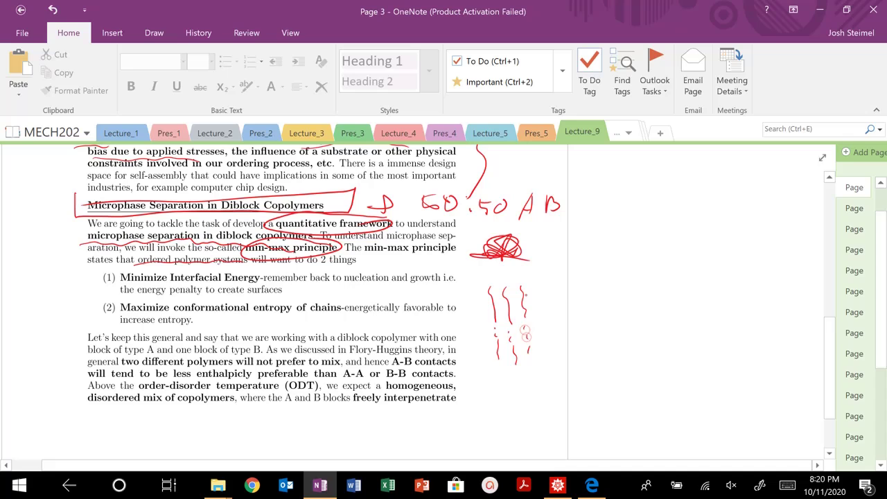
{"action": "mouse_move", "coordinate": [538, 274]}
{"action": "left_mouse_down"}
{"action": "mouse_move", "coordinate": [567, 295]}
{"action": "mouse_move", "coordinate": [506, 271]}
{"action": "left_mouse_up"}
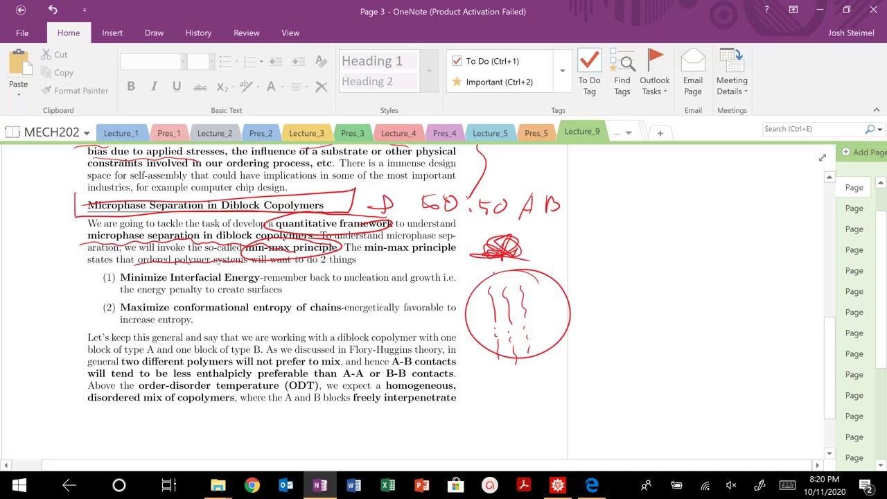
- Circle Minimize Interfacial Energy, write 'Create surf' and ΔG, and add an interface ellipse to the sketch
{"action": "mouse_move", "coordinate": [244, 270]}
{"action": "left_mouse_down"}
{"action": "mouse_move", "coordinate": [149, 267]}
{"action": "mouse_move", "coordinate": [167, 288]}
{"action": "mouse_move", "coordinate": [215, 262]}
{"action": "left_mouse_up"}
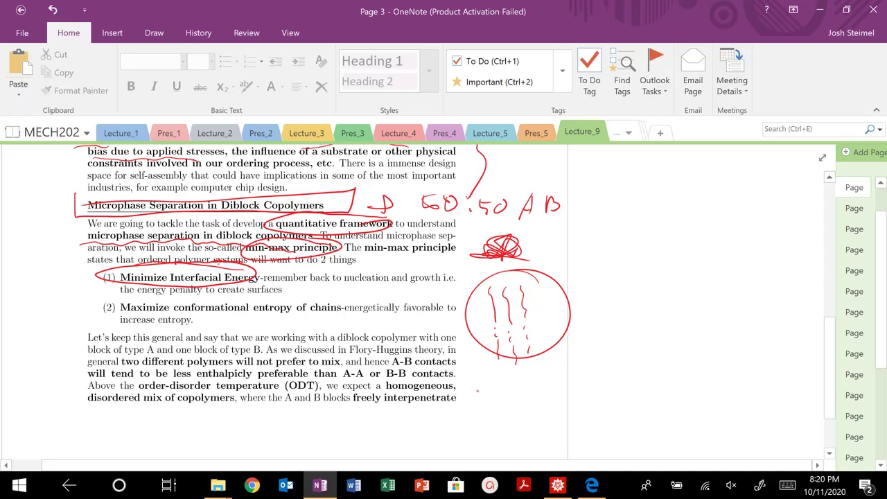
{"action": "mouse_move", "coordinate": [482, 379]}
{"action": "left_mouse_down"}
{"action": "mouse_move", "coordinate": [545, 382]}
{"action": "mouse_move", "coordinate": [492, 420]}
{"action": "mouse_move", "coordinate": [553, 412]}
{"action": "left_mouse_up"}
{"action": "mouse_move", "coordinate": [434, 426]}
{"action": "left_mouse_down"}
{"action": "mouse_move", "coordinate": [449, 445]}
{"action": "mouse_move", "coordinate": [466, 435]}
{"action": "mouse_move", "coordinate": [499, 445]}
{"action": "left_mouse_up"}
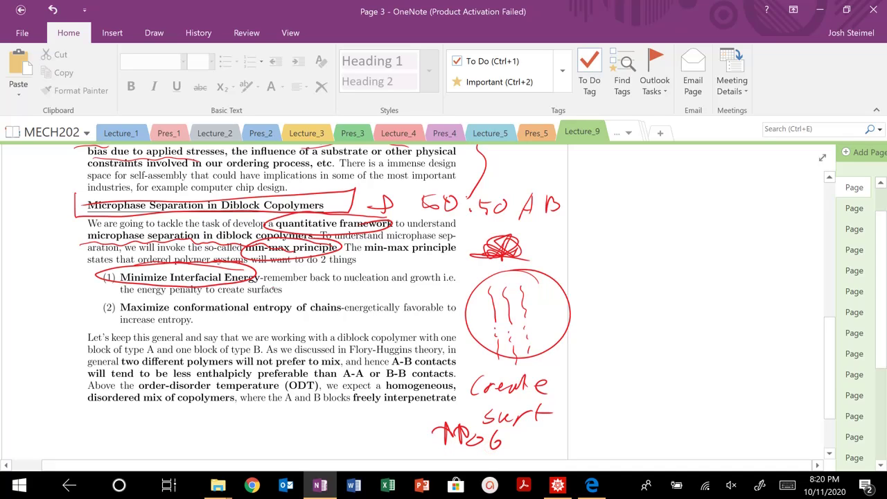
{"action": "mouse_move", "coordinate": [530, 316]}
{"action": "left_mouse_down"}
{"action": "mouse_move", "coordinate": [544, 328]}
{"action": "mouse_move", "coordinate": [527, 315]}
{"action": "left_mouse_up"}
- Underline the conformational entropy statement and 'two different polymers will not prefer to mix'
{"action": "left_click_drag", "start_coordinate": [121, 314], "coordinate": [322, 315]}
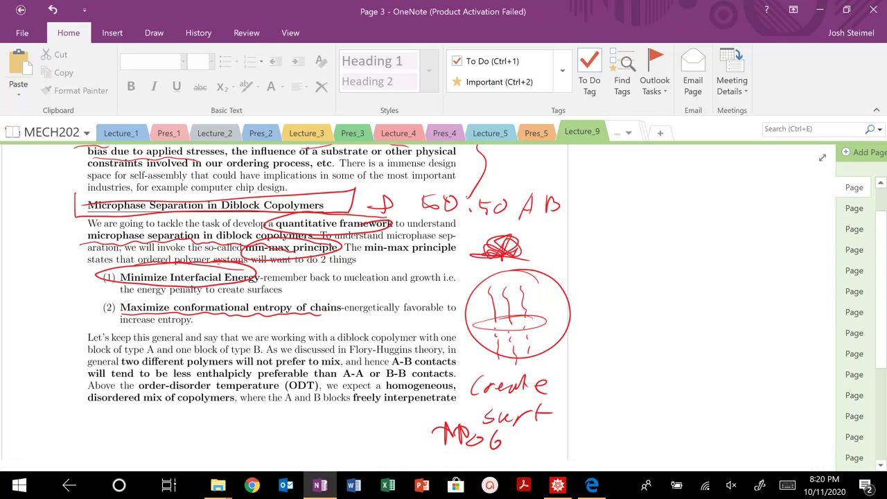
{"action": "left_click_drag", "start_coordinate": [126, 355], "coordinate": [173, 356]}
{"action": "left_click_drag", "start_coordinate": [231, 354], "coordinate": [264, 355]}
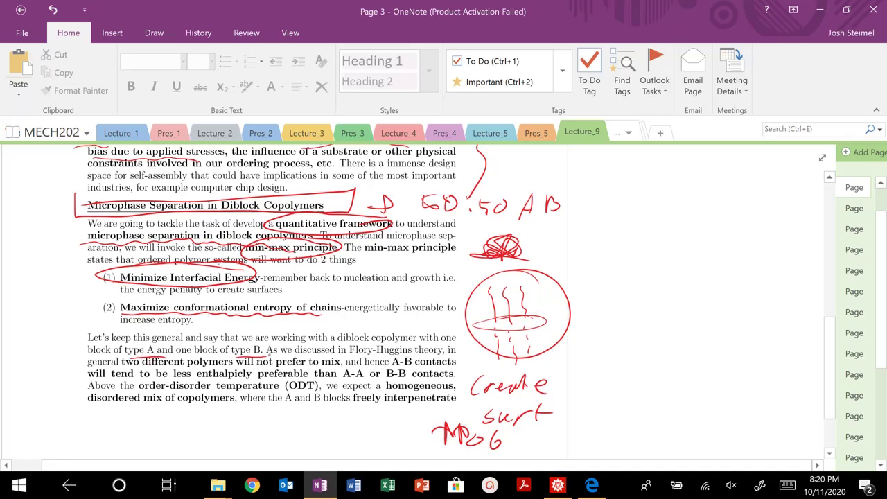
{"action": "left_click_drag", "start_coordinate": [121, 363], "coordinate": [339, 362]}
- Write χAB > 0 and χAA = χBB = 0 below the paragraph
{"action": "mouse_move", "coordinate": [152, 420]}
{"action": "left_mouse_down"}
{"action": "mouse_move", "coordinate": [167, 441]}
{"action": "mouse_move", "coordinate": [195, 435]}
{"action": "mouse_move", "coordinate": [171, 441]}
{"action": "mouse_move", "coordinate": [208, 449]}
{"action": "mouse_move", "coordinate": [198, 451]}
{"action": "mouse_move", "coordinate": [229, 426]}
{"action": "mouse_move", "coordinate": [215, 440]}
{"action": "mouse_move", "coordinate": [335, 438]}
{"action": "left_mouse_up"}
{"action": "mouse_move", "coordinate": [333, 420]}
{"action": "left_mouse_down"}
{"action": "mouse_move", "coordinate": [312, 440]}
{"action": "mouse_move", "coordinate": [342, 445]}
{"action": "mouse_move", "coordinate": [334, 430]}
{"action": "mouse_move", "coordinate": [349, 449]}
{"action": "mouse_move", "coordinate": [366, 425]}
{"action": "mouse_move", "coordinate": [379, 436]}
{"action": "mouse_move", "coordinate": [360, 441]}
{"action": "mouse_move", "coordinate": [382, 453]}
{"action": "mouse_move", "coordinate": [413, 429]}
{"action": "mouse_move", "coordinate": [410, 439]}
{"action": "mouse_move", "coordinate": [420, 436]}
{"action": "mouse_move", "coordinate": [416, 427]}
{"action": "left_mouse_up"}
{"action": "left_click_drag", "start_coordinate": [120, 447], "coordinate": [136, 451]}
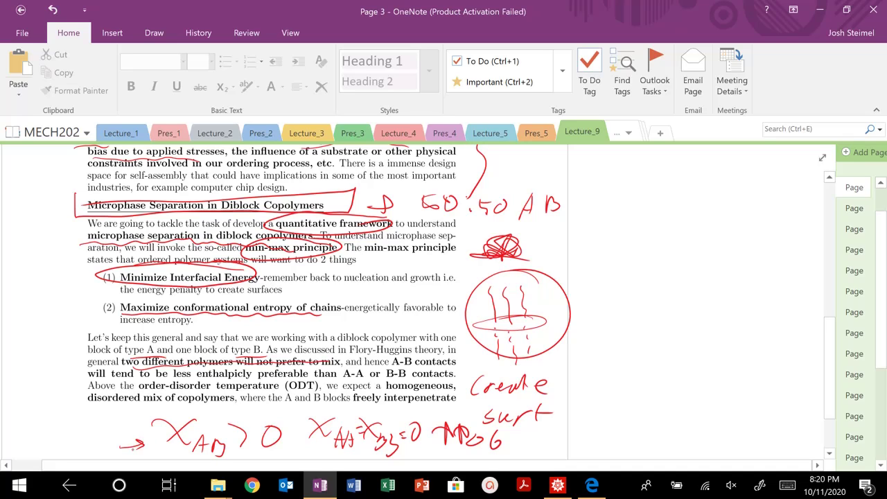
- Underline 'A-B contacts', the enthalpic preference phrase and the order-disorder temperature sentence
{"action": "left_click_drag", "start_coordinate": [392, 366], "coordinate": [456, 365]}
{"action": "left_click_drag", "start_coordinate": [174, 380], "coordinate": [408, 380]}
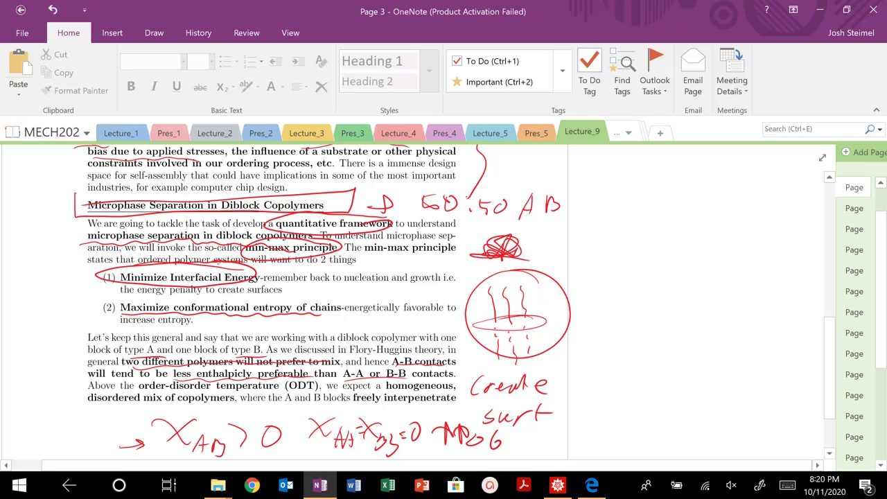
{"action": "mouse_move", "coordinate": [312, 380]}
{"action": "left_mouse_down"}
{"action": "mouse_move", "coordinate": [227, 379]}
{"action": "mouse_move", "coordinate": [284, 399]}
{"action": "mouse_move", "coordinate": [312, 395]}
{"action": "left_mouse_up"}
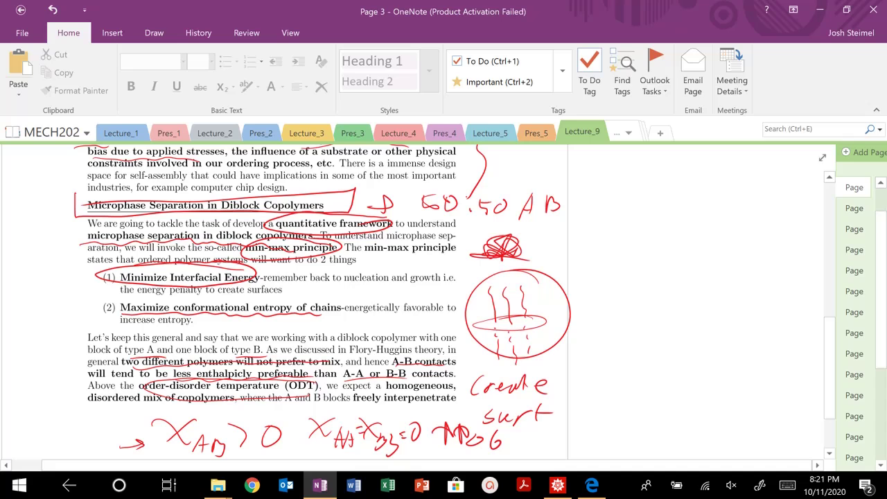
- Go to Page 4 and underline T ≥ TODT under the tangled chains
{"action": "left_click", "coordinate": [851, 208]}
{"action": "scroll", "coordinate": [794, 263], "scroll_direction": "down", "scroll_amount": 2}
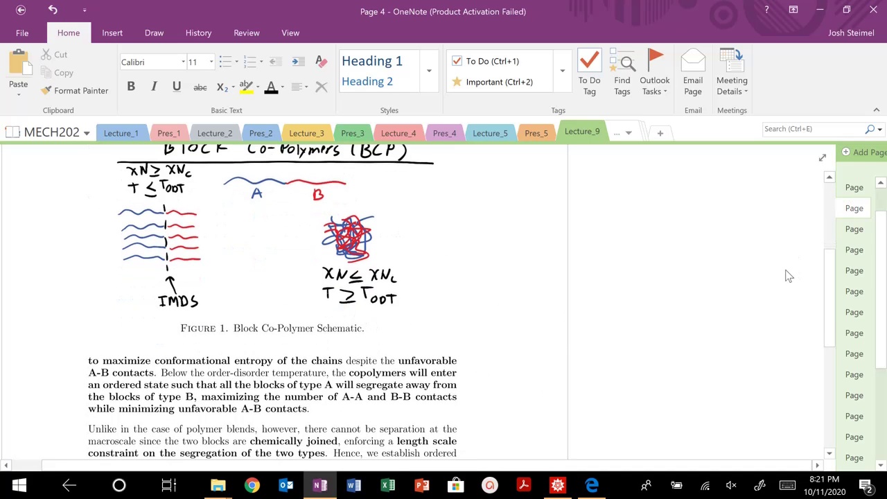
{"action": "left_click_drag", "start_coordinate": [423, 311], "coordinate": [307, 313]}
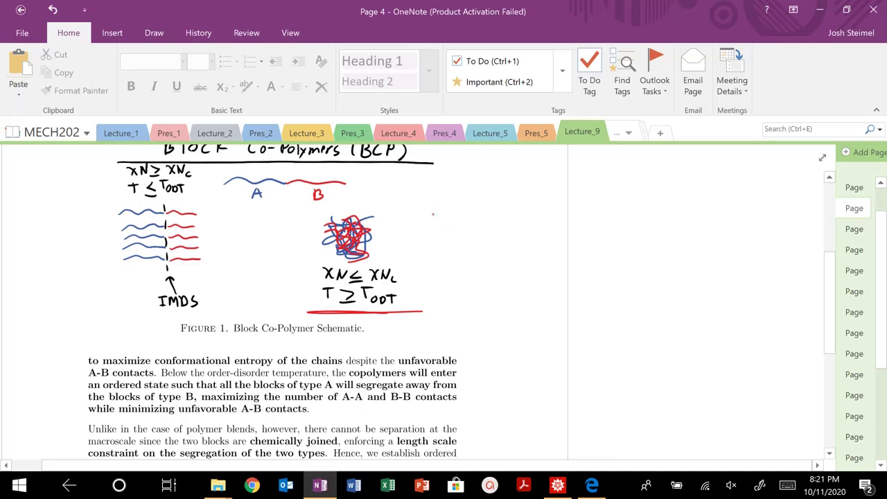
- Write +↑ ΔS beside the chains, underline the A–B chain drawing, and circle the entropy phrase
{"action": "left_click_drag", "start_coordinate": [438, 198], "coordinate": [438, 226]}
{"action": "left_click_drag", "start_coordinate": [420, 206], "coordinate": [469, 205]}
{"action": "left_click_drag", "start_coordinate": [462, 198], "coordinate": [461, 226]}
{"action": "mouse_move", "coordinate": [513, 208]}
{"action": "left_mouse_down"}
{"action": "mouse_move", "coordinate": [493, 226]}
{"action": "mouse_move", "coordinate": [513, 215]}
{"action": "left_mouse_up"}
{"action": "left_click_drag", "start_coordinate": [532, 205], "coordinate": [522, 226]}
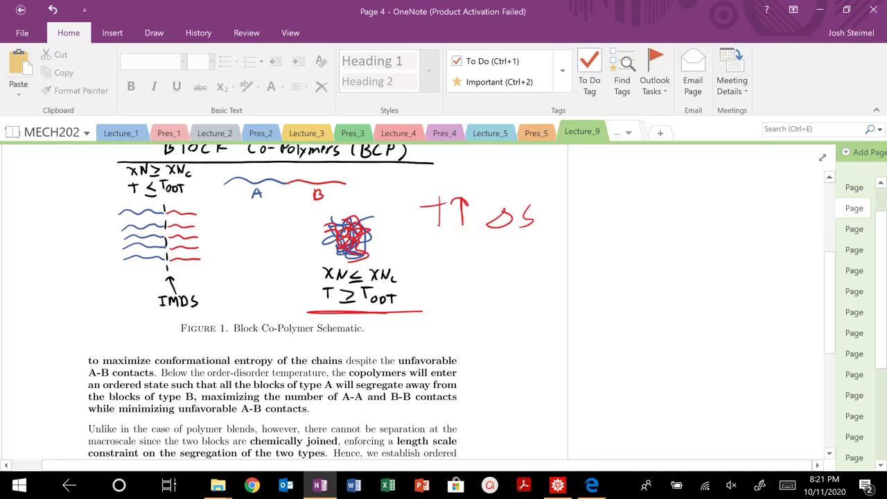
{"action": "left_click_drag", "start_coordinate": [239, 207], "coordinate": [338, 209]}
{"action": "mouse_move", "coordinate": [316, 346]}
{"action": "left_mouse_down"}
{"action": "mouse_move", "coordinate": [138, 347]}
{"action": "mouse_move", "coordinate": [82, 362]}
{"action": "mouse_move", "coordinate": [340, 358]}
{"action": "mouse_move", "coordinate": [295, 344]}
{"action": "left_mouse_up"}
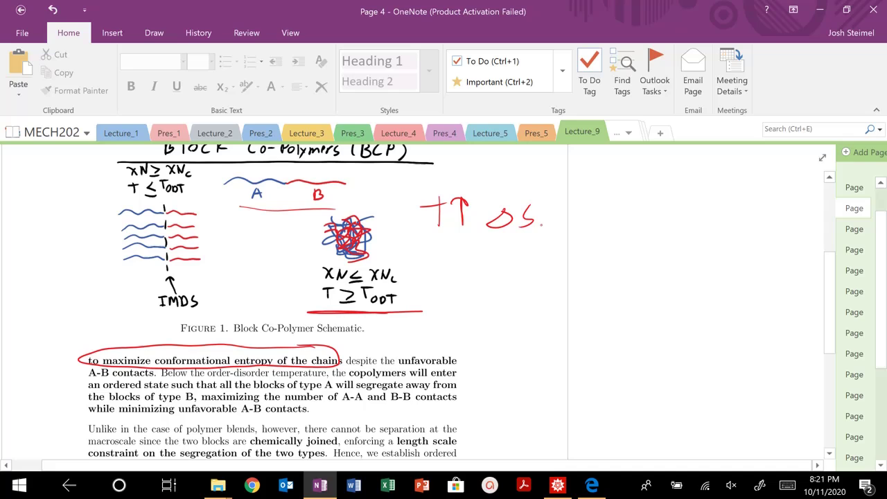
- Complete the note as ΔS conf, double-underline it, and write ΔG beneath
{"action": "left_click_drag", "start_coordinate": [531, 228], "coordinate": [579, 233]}
{"action": "mouse_move", "coordinate": [475, 248]}
{"action": "left_mouse_down"}
{"action": "mouse_move", "coordinate": [517, 246]}
{"action": "mouse_move", "coordinate": [474, 250]}
{"action": "mouse_move", "coordinate": [517, 280]}
{"action": "left_mouse_up"}
{"action": "mouse_move", "coordinate": [538, 265]}
{"action": "left_mouse_down"}
{"action": "mouse_move", "coordinate": [539, 277]}
{"action": "mouse_move", "coordinate": [530, 279]}
{"action": "left_mouse_up"}
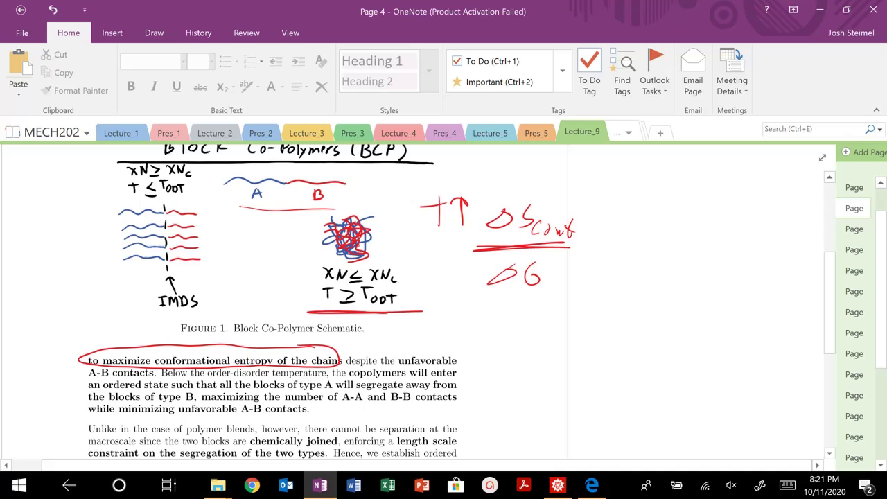
- Add a second underline under T ≥ TODT and underline 'unfavorable' and 'A-B contacts'
{"action": "left_click_drag", "start_coordinate": [311, 317], "coordinate": [418, 311]}
{"action": "left_click_drag", "start_coordinate": [374, 366], "coordinate": [469, 361]}
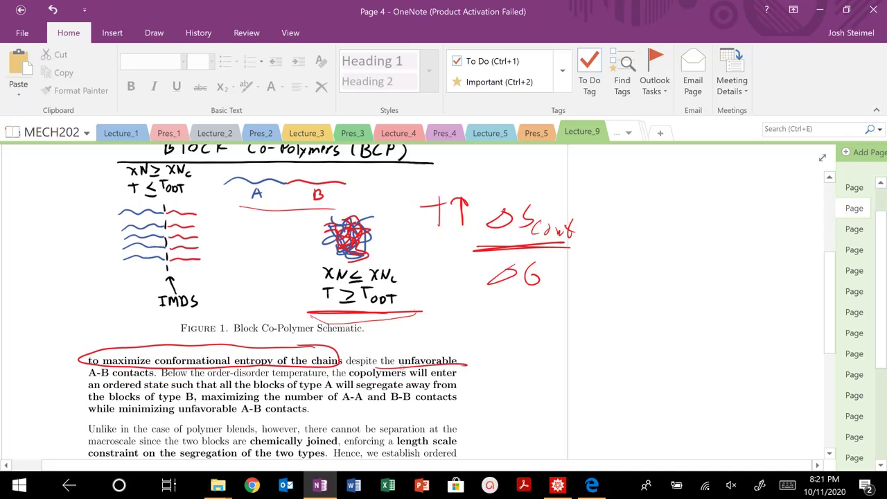
{"action": "left_click_drag", "start_coordinate": [91, 378], "coordinate": [154, 375]}
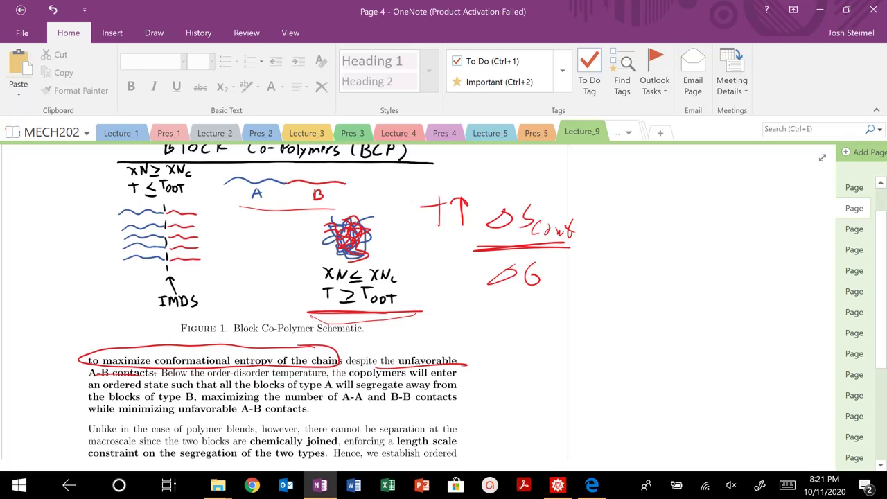
- Circle T ≤ TODT and underline the chain groups, 'segregate away from' and 'maximizing the number of A-A'
{"action": "left_click_drag", "start_coordinate": [208, 379], "coordinate": [312, 373]}
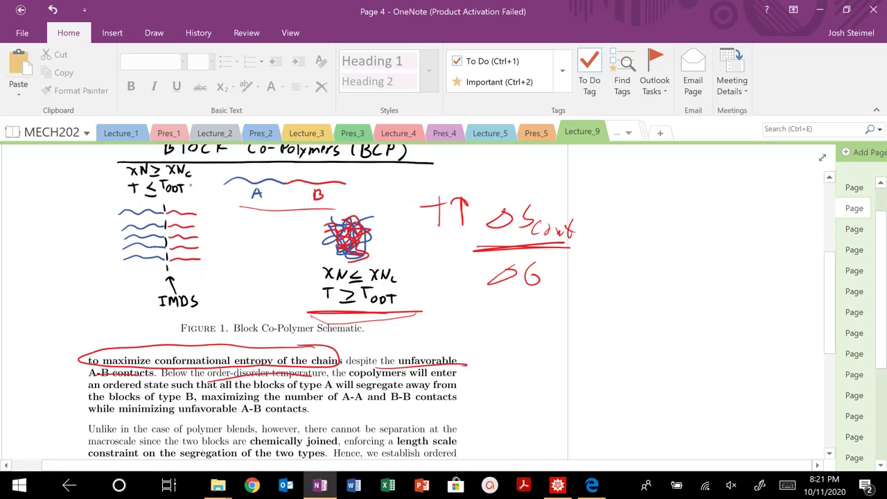
{"action": "mouse_move", "coordinate": [191, 184]}
{"action": "left_mouse_down"}
{"action": "mouse_move", "coordinate": [203, 183]}
{"action": "mouse_move", "coordinate": [182, 175]}
{"action": "left_mouse_up"}
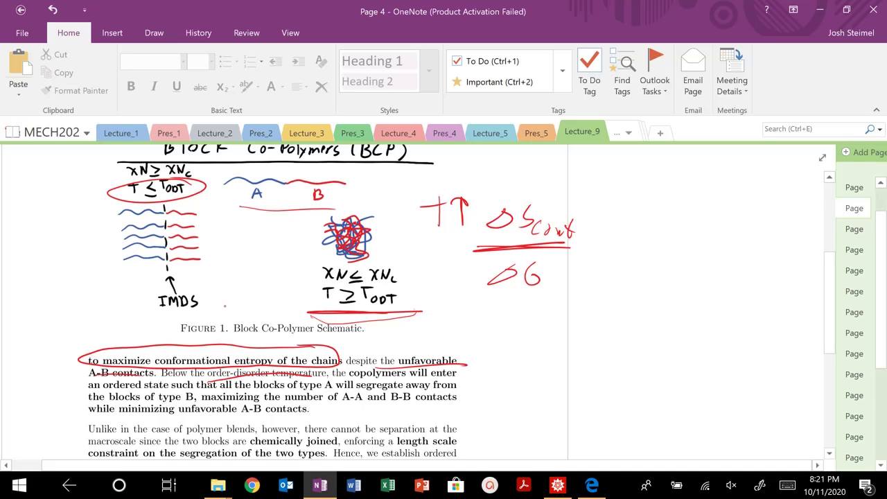
{"action": "left_click_drag", "start_coordinate": [117, 269], "coordinate": [215, 273]}
{"action": "left_click_drag", "start_coordinate": [355, 384], "coordinate": [437, 387]}
{"action": "left_click_drag", "start_coordinate": [203, 404], "coordinate": [348, 404]}
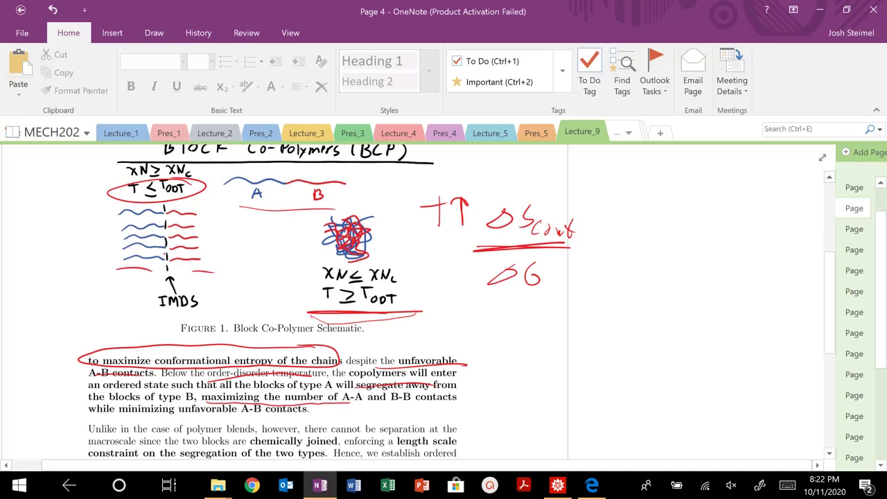
- Circle the A-block and B-block chains, the IMDS line and label, and 'minimizing unfavorable A-B contacts'
{"action": "mouse_move", "coordinate": [120, 208]}
{"action": "left_mouse_down"}
{"action": "mouse_move", "coordinate": [150, 209]}
{"action": "mouse_move", "coordinate": [119, 205]}
{"action": "left_mouse_up"}
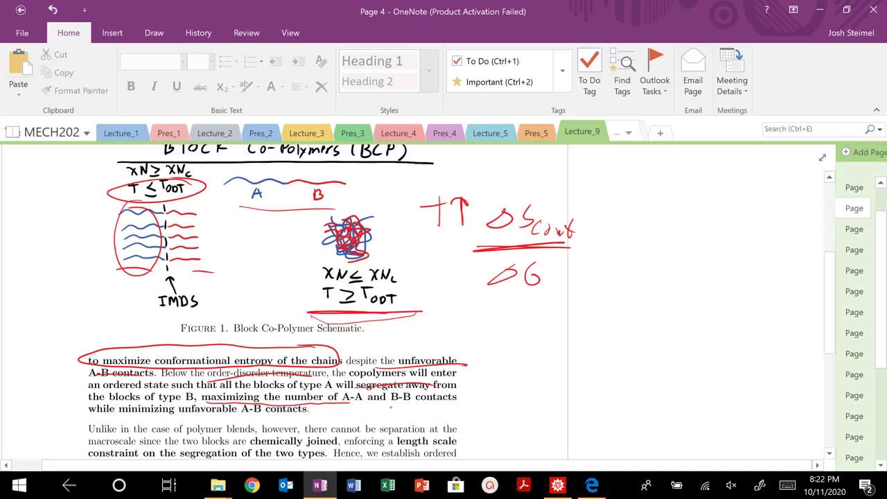
{"action": "mouse_move", "coordinate": [201, 207]}
{"action": "left_mouse_down"}
{"action": "mouse_move", "coordinate": [174, 246]}
{"action": "mouse_move", "coordinate": [189, 208]}
{"action": "left_mouse_up"}
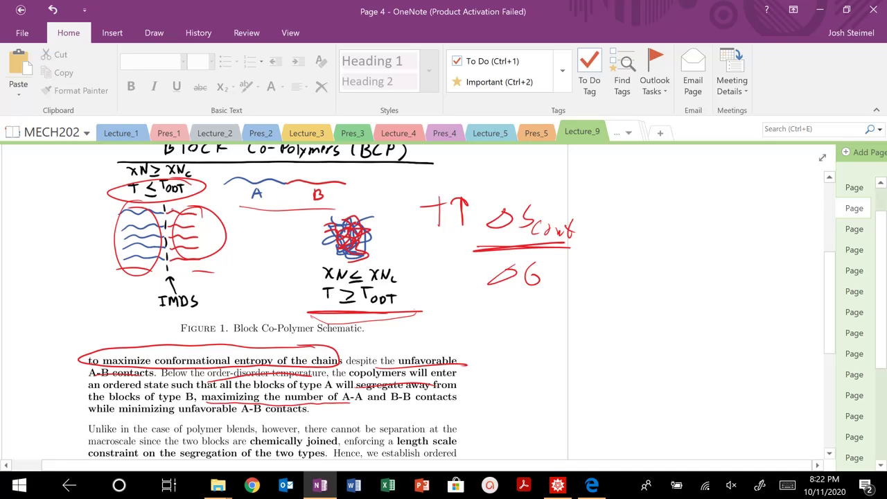
{"action": "mouse_move", "coordinate": [171, 206]}
{"action": "left_mouse_down"}
{"action": "mouse_move", "coordinate": [163, 209]}
{"action": "mouse_move", "coordinate": [156, 251]}
{"action": "mouse_move", "coordinate": [169, 206]}
{"action": "left_mouse_up"}
{"action": "left_click_drag", "start_coordinate": [171, 316], "coordinate": [179, 316]}
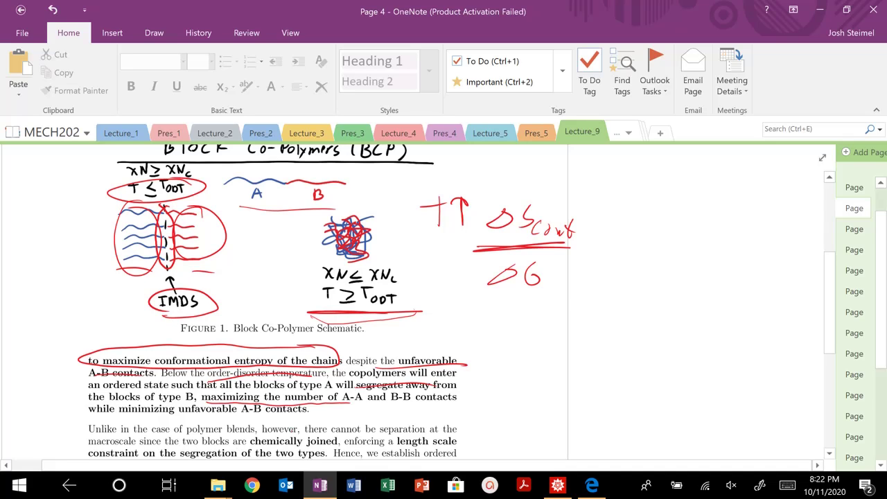
{"action": "mouse_move", "coordinate": [125, 415]}
{"action": "left_mouse_down"}
{"action": "mouse_move", "coordinate": [305, 419]}
{"action": "mouse_move", "coordinate": [113, 407]}
{"action": "mouse_move", "coordinate": [160, 423]}
{"action": "left_mouse_up"}
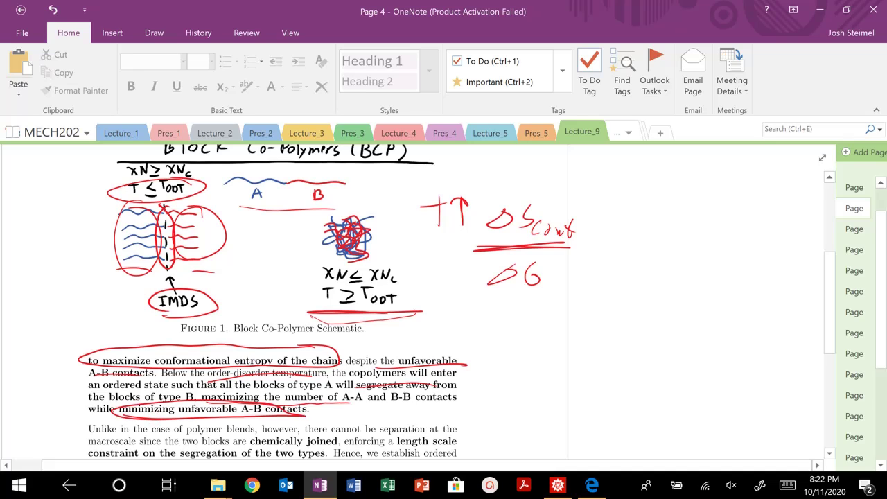
- Write χAB ↓ N A-B in the left margin, then scroll down the page
{"action": "left_click_drag", "start_coordinate": [30, 298], "coordinate": [65, 331]}
{"action": "mouse_move", "coordinate": [57, 298]}
{"action": "left_mouse_down"}
{"action": "mouse_move", "coordinate": [39, 327]}
{"action": "mouse_move", "coordinate": [75, 341]}
{"action": "mouse_move", "coordinate": [79, 330]}
{"action": "left_mouse_up"}
{"action": "mouse_move", "coordinate": [83, 339]}
{"action": "left_mouse_down"}
{"action": "mouse_move", "coordinate": [96, 338]}
{"action": "mouse_move", "coordinate": [51, 367]}
{"action": "left_mouse_up"}
{"action": "left_click_drag", "start_coordinate": [43, 356], "coordinate": [60, 356]}
{"action": "mouse_move", "coordinate": [25, 381]}
{"action": "left_mouse_down"}
{"action": "mouse_move", "coordinate": [53, 408]}
{"action": "mouse_move", "coordinate": [59, 401]}
{"action": "left_mouse_up"}
{"action": "left_click_drag", "start_coordinate": [64, 388], "coordinate": [67, 408]}
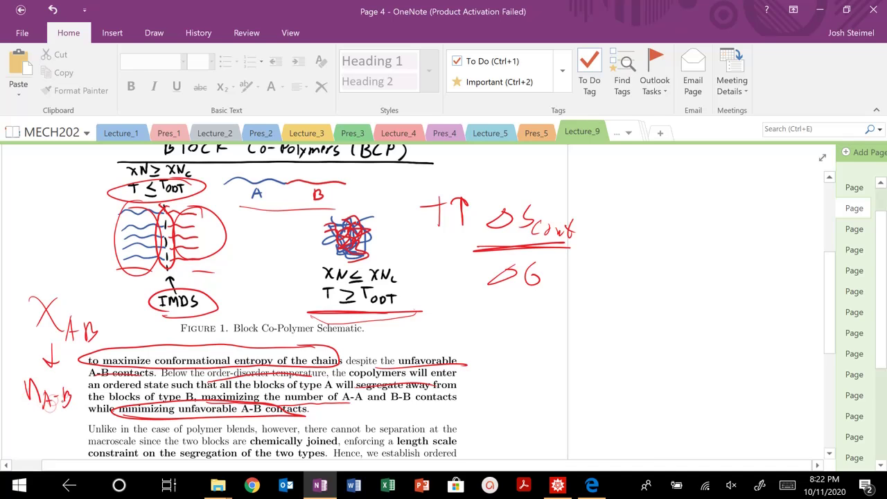
{"action": "scroll", "coordinate": [196, 345], "scroll_direction": "down", "scroll_amount": 3}
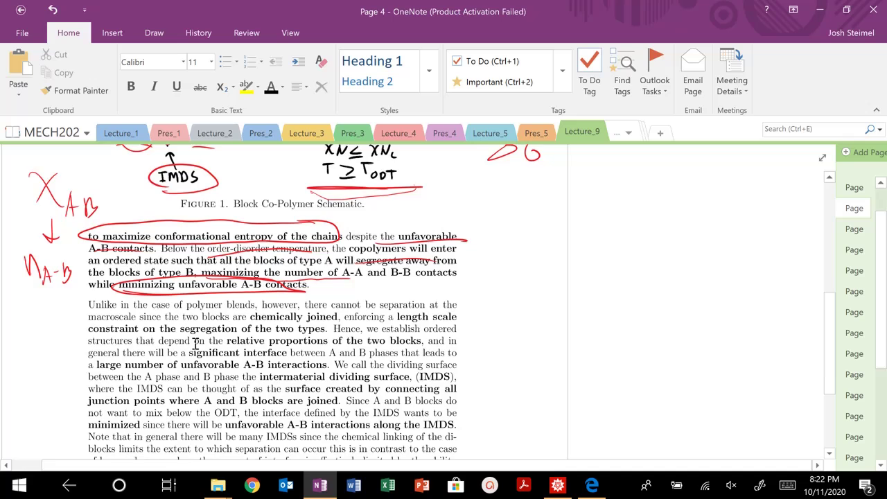
{"action": "scroll", "coordinate": [196, 344], "scroll_direction": "down", "scroll_amount": 3}
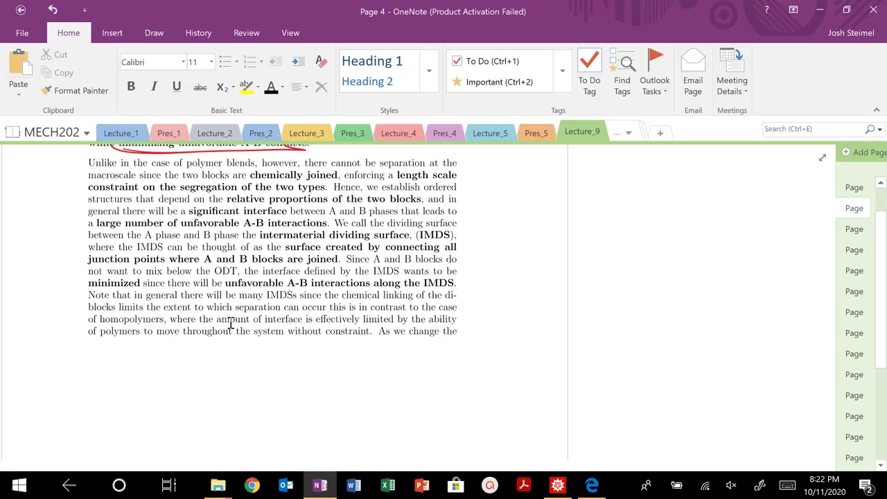
- Underline the chemically joined, length scale, two blocks and unfavorable A-B interactions phrases
{"action": "mouse_move", "coordinate": [250, 180]}
{"action": "left_mouse_down"}
{"action": "mouse_move", "coordinate": [338, 179]}
{"action": "mouse_move", "coordinate": [288, 191]}
{"action": "mouse_move", "coordinate": [326, 187]}
{"action": "left_mouse_up"}
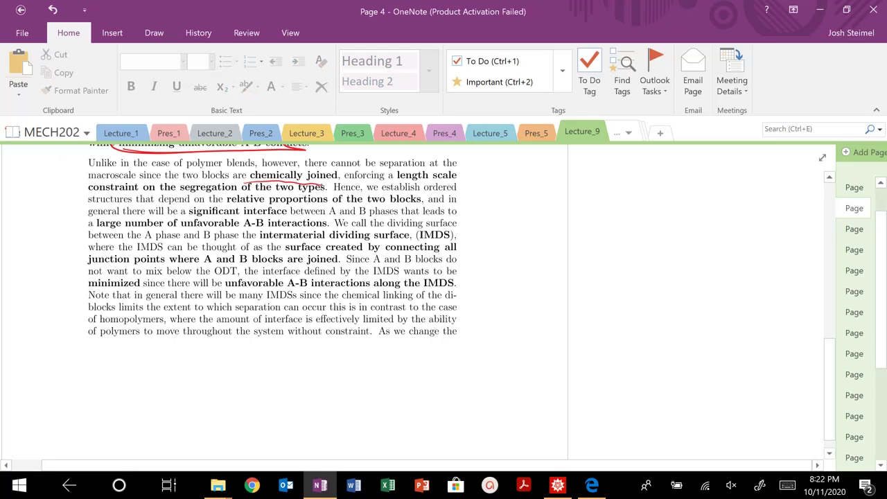
{"action": "left_click_drag", "start_coordinate": [409, 185], "coordinate": [469, 179]}
{"action": "mouse_move", "coordinate": [107, 197]}
{"action": "left_mouse_down"}
{"action": "mouse_move", "coordinate": [236, 207]}
{"action": "mouse_move", "coordinate": [287, 190]}
{"action": "left_mouse_up"}
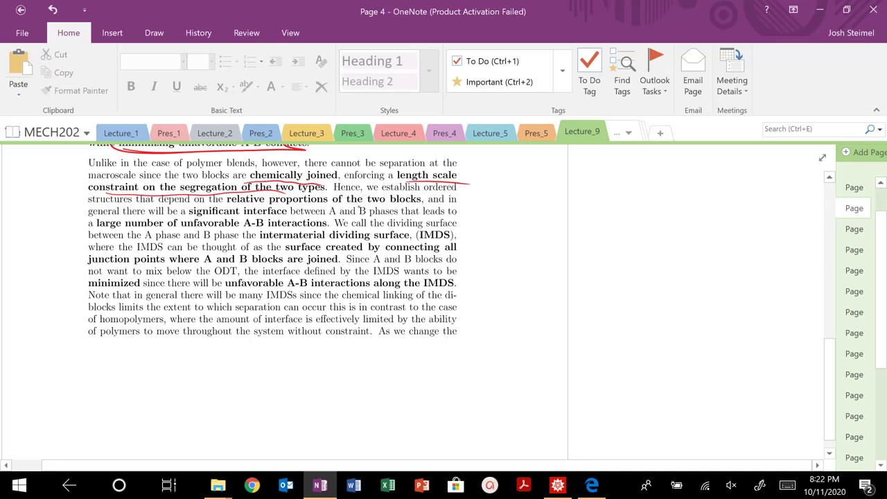
{"action": "left_click_drag", "start_coordinate": [332, 204], "coordinate": [399, 205]}
{"action": "left_click_drag", "start_coordinate": [194, 223], "coordinate": [362, 215]}
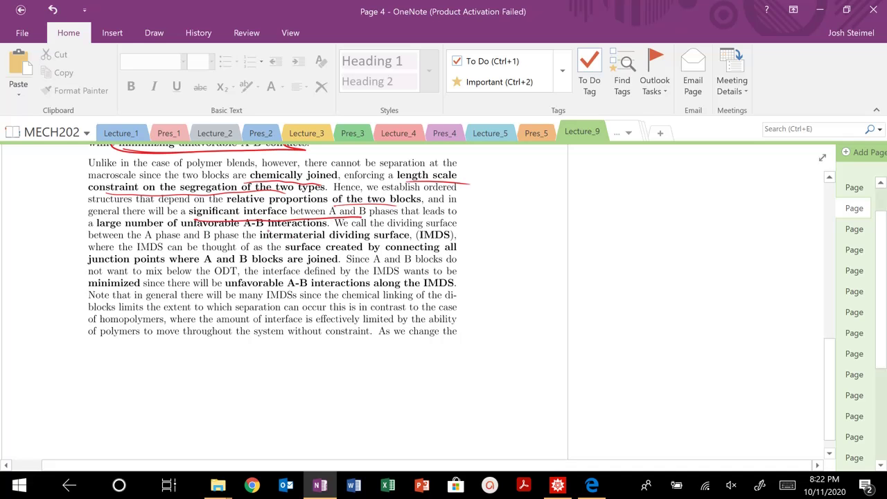
{"action": "left_click_drag", "start_coordinate": [104, 229], "coordinate": [299, 229]}
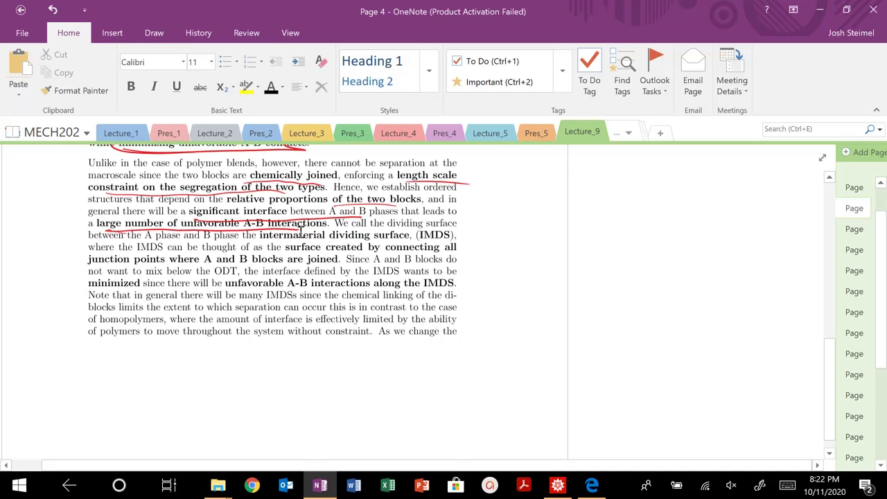
- Annotate the IMDS sketch in the figure and circle 'intermaterial dividing surface, (IMDS)'
{"action": "scroll", "coordinate": [300, 230], "scroll_direction": "up", "scroll_amount": 3}
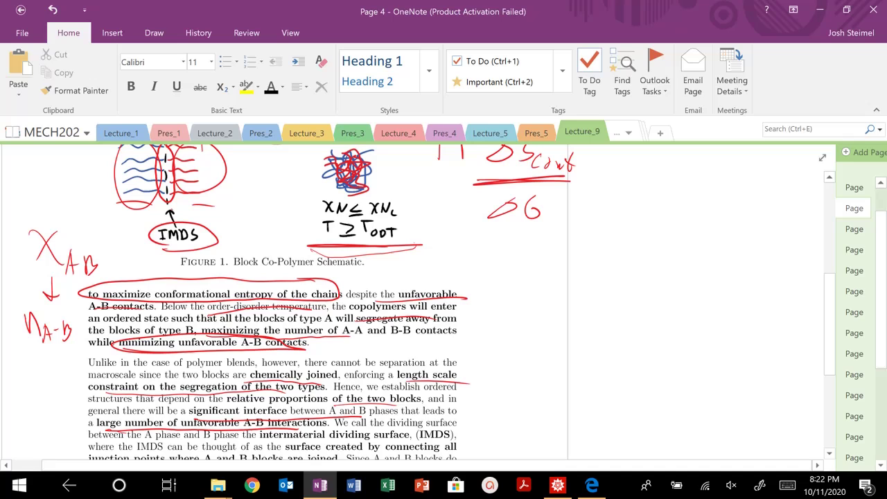
{"action": "mouse_move", "coordinate": [172, 242]}
{"action": "left_mouse_down"}
{"action": "mouse_move", "coordinate": [183, 213]}
{"action": "mouse_move", "coordinate": [173, 244]}
{"action": "mouse_move", "coordinate": [175, 204]}
{"action": "mouse_move", "coordinate": [198, 237]}
{"action": "mouse_move", "coordinate": [179, 208]}
{"action": "mouse_move", "coordinate": [225, 223]}
{"action": "left_mouse_up"}
{"action": "scroll", "coordinate": [223, 229], "scroll_direction": "down", "scroll_amount": 4}
{"action": "mouse_move", "coordinate": [263, 310]}
{"action": "left_mouse_down"}
{"action": "mouse_move", "coordinate": [438, 307]}
{"action": "mouse_move", "coordinate": [453, 292]}
{"action": "mouse_move", "coordinate": [332, 289]}
{"action": "mouse_move", "coordinate": [255, 302]}
{"action": "left_mouse_up"}
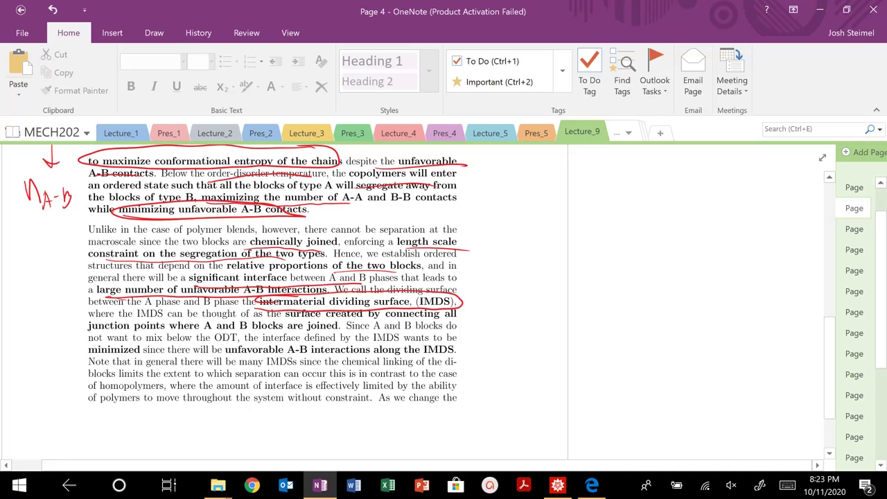
{"action": "scroll", "coordinate": [283, 311], "scroll_direction": "down", "scroll_amount": 2}
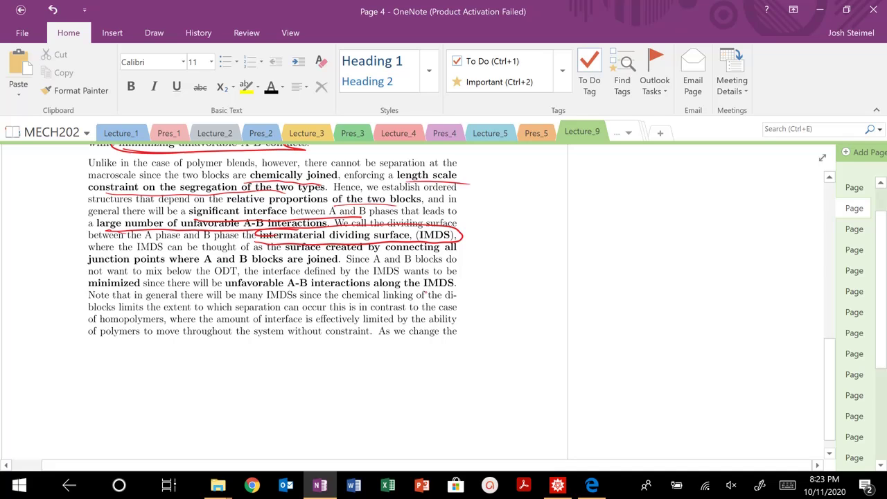
- Underline the ODT sentence and the A-B interactions along the IMDS, then begin a 'Min' note
{"action": "left_click_drag", "start_coordinate": [350, 264], "coordinate": [442, 262]}
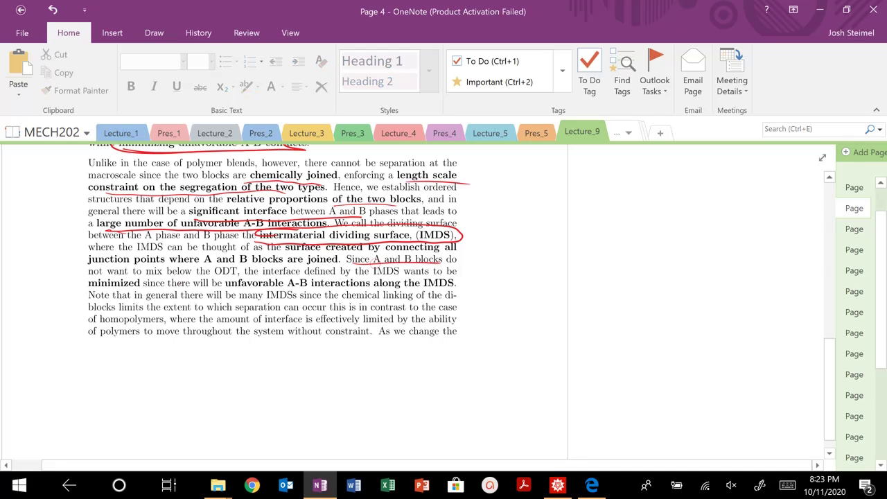
{"action": "left_click_drag", "start_coordinate": [163, 279], "coordinate": [244, 278]}
{"action": "left_click_drag", "start_coordinate": [86, 292], "coordinate": [448, 286]}
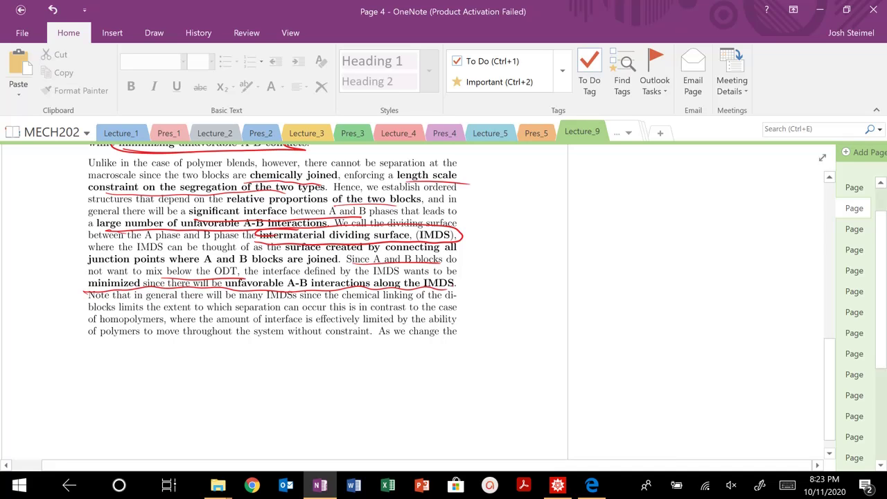
{"action": "mouse_move", "coordinate": [302, 385]}
{"action": "left_mouse_down"}
{"action": "mouse_move", "coordinate": [305, 360]}
{"action": "mouse_move", "coordinate": [318, 385]}
{"action": "mouse_move", "coordinate": [356, 378]}
{"action": "mouse_move", "coordinate": [377, 390]}
{"action": "mouse_move", "coordinate": [416, 367]}
{"action": "mouse_move", "coordinate": [419, 388]}
{"action": "mouse_move", "coordinate": [411, 380]}
{"action": "left_mouse_up"}
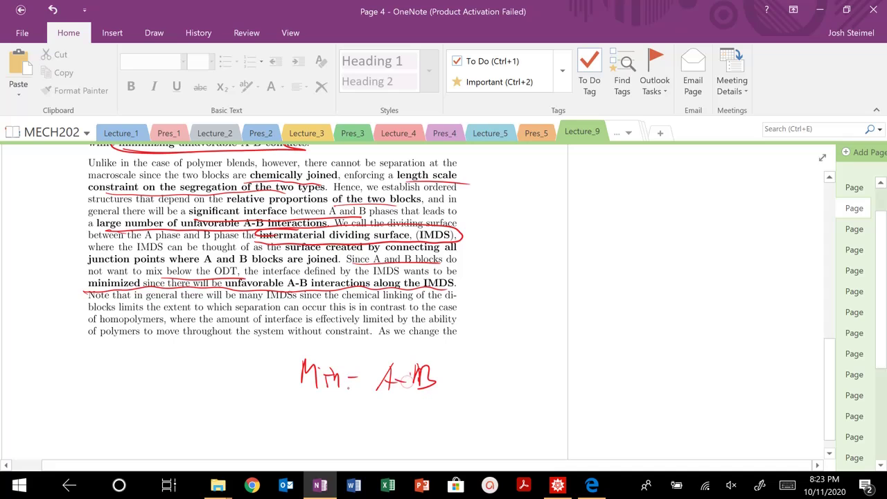
- Finish the handwritten notes 'Min - A-B contact' and 'Max ΔSconf'
{"action": "mouse_move", "coordinate": [463, 370]}
{"action": "left_mouse_down"}
{"action": "mouse_move", "coordinate": [464, 385]}
{"action": "mouse_move", "coordinate": [538, 380]}
{"action": "left_mouse_up"}
{"action": "mouse_move", "coordinate": [302, 409]}
{"action": "left_mouse_down"}
{"action": "mouse_move", "coordinate": [304, 430]}
{"action": "mouse_move", "coordinate": [416, 435]}
{"action": "left_mouse_up"}
{"action": "left_click_drag", "start_coordinate": [428, 407], "coordinate": [423, 431]}
{"action": "mouse_move", "coordinate": [447, 418]}
{"action": "left_mouse_down"}
{"action": "mouse_move", "coordinate": [441, 431]}
{"action": "mouse_move", "coordinate": [455, 436]}
{"action": "left_mouse_up"}
{"action": "mouse_move", "coordinate": [464, 419]}
{"action": "left_mouse_down"}
{"action": "mouse_move", "coordinate": [483, 432]}
{"action": "mouse_move", "coordinate": [508, 415]}
{"action": "left_mouse_up"}
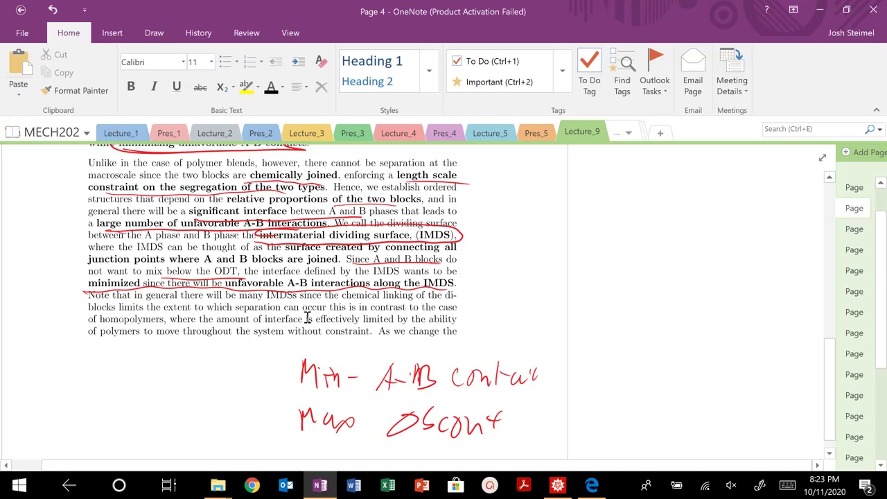
- Write ΔScon beside the page heading and draw a curving arrow up the margin to it
{"action": "scroll", "coordinate": [233, 338], "scroll_direction": "up", "scroll_amount": 5}
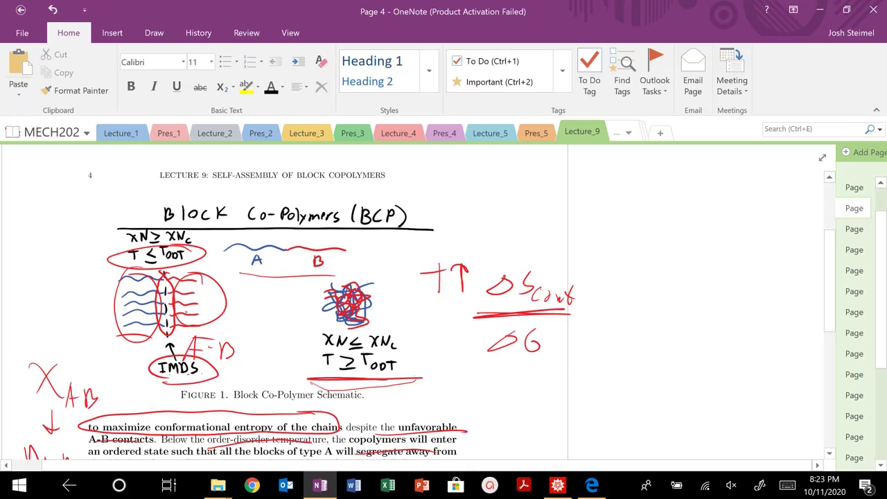
{"action": "mouse_move", "coordinate": [396, 161]}
{"action": "left_mouse_down"}
{"action": "mouse_move", "coordinate": [407, 182]}
{"action": "mouse_move", "coordinate": [436, 187]}
{"action": "mouse_move", "coordinate": [449, 178]}
{"action": "left_mouse_up"}
{"action": "left_click_drag", "start_coordinate": [458, 179], "coordinate": [474, 182]}
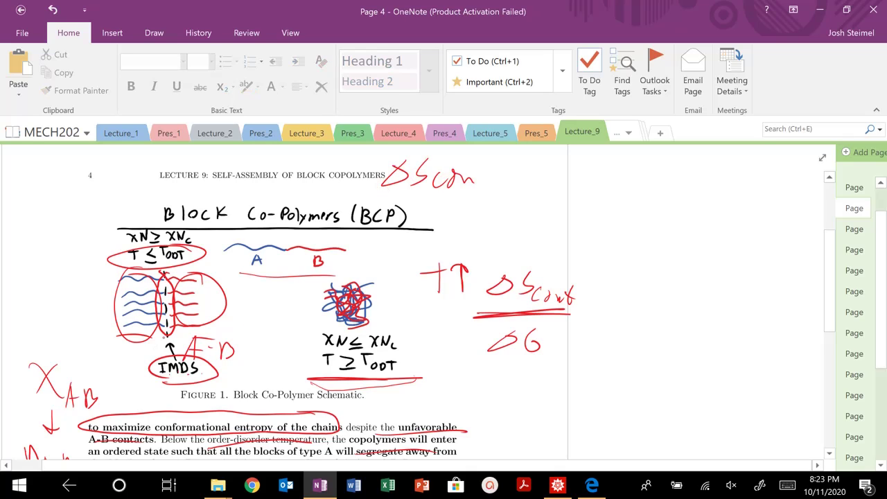
{"action": "mouse_move", "coordinate": [98, 298]}
{"action": "left_mouse_down"}
{"action": "mouse_move", "coordinate": [86, 280]}
{"action": "mouse_move", "coordinate": [255, 174]}
{"action": "mouse_move", "coordinate": [375, 185]}
{"action": "left_mouse_up"}
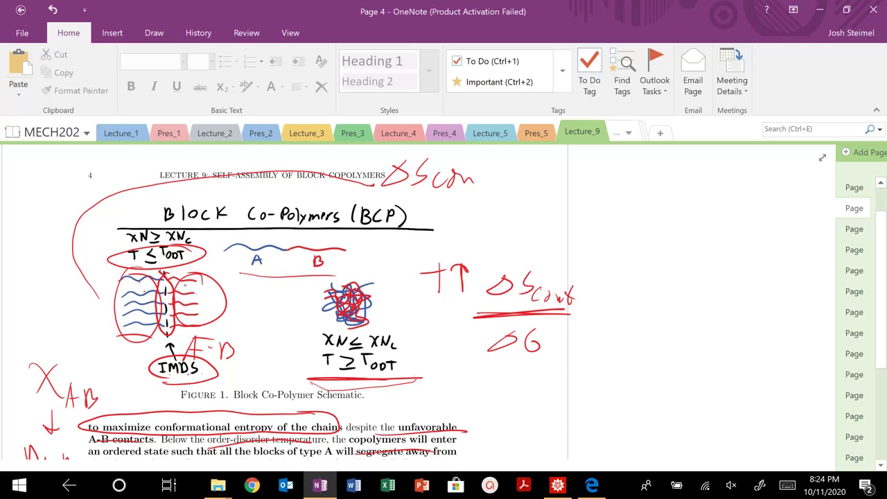
- Circle the handwritten 'Min A-B contact' note and underline IMDSs and separation
{"action": "left_click", "coordinate": [240, 307]}
{"action": "scroll", "coordinate": [274, 295], "scroll_direction": "down", "scroll_amount": 10}
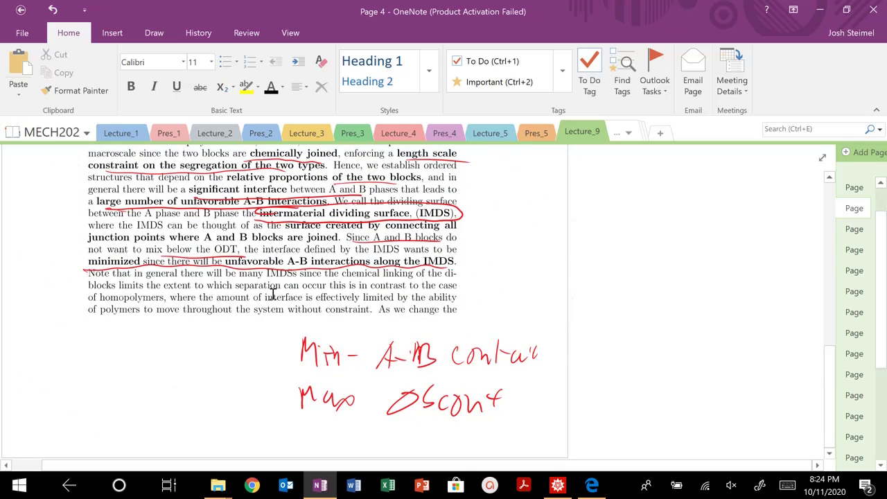
{"action": "mouse_move", "coordinate": [547, 336]}
{"action": "left_mouse_down"}
{"action": "mouse_move", "coordinate": [299, 333]}
{"action": "mouse_move", "coordinate": [530, 333]}
{"action": "left_mouse_up"}
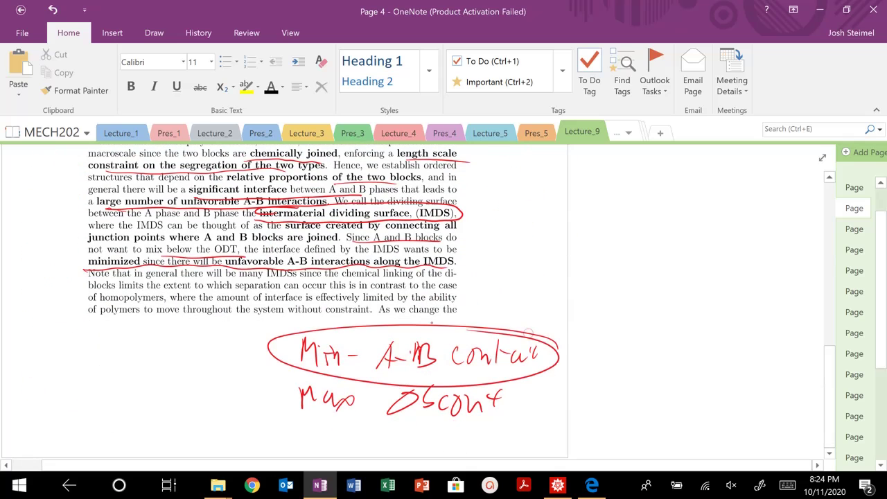
{"action": "mouse_move", "coordinate": [303, 277]}
{"action": "left_mouse_down"}
{"action": "mouse_move", "coordinate": [259, 280]}
{"action": "mouse_move", "coordinate": [278, 285]}
{"action": "left_mouse_up"}
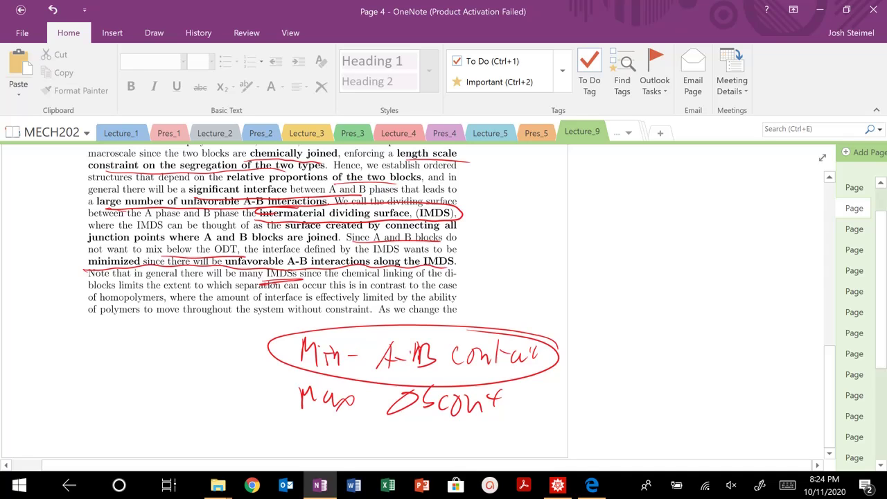
{"action": "left_click", "coordinate": [258, 295]}
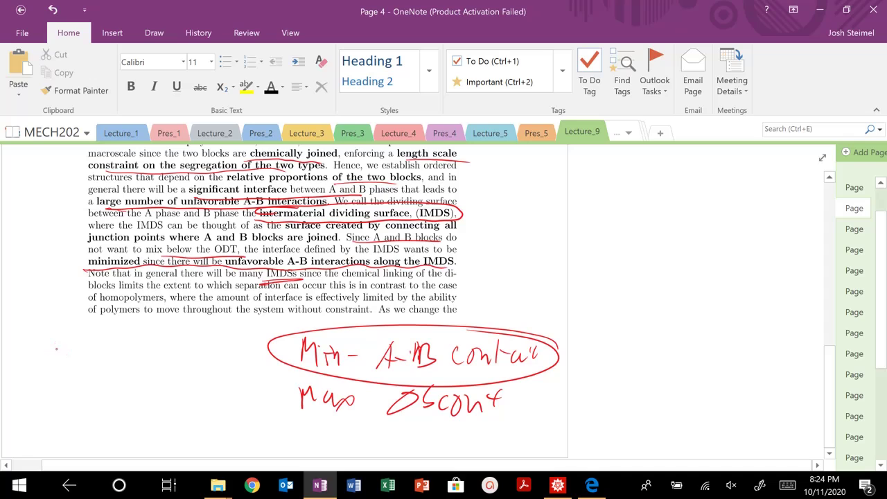
- Sketch three wavy and dotted polymer chains in the left margin, labelled A and B
{"action": "left_click_drag", "start_coordinate": [44, 345], "coordinate": [193, 350]}
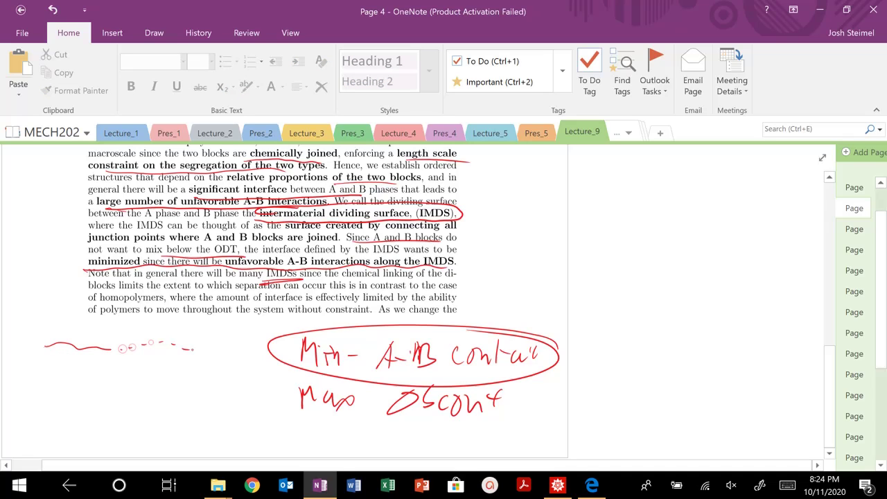
{"action": "left_click_drag", "start_coordinate": [46, 381], "coordinate": [190, 378]}
{"action": "mouse_move", "coordinate": [75, 337]}
{"action": "left_mouse_down"}
{"action": "mouse_move", "coordinate": [81, 316]}
{"action": "mouse_move", "coordinate": [86, 337]}
{"action": "left_mouse_up"}
{"action": "left_click_drag", "start_coordinate": [72, 331], "coordinate": [85, 330]}
{"action": "left_click_drag", "start_coordinate": [130, 322], "coordinate": [132, 340]}
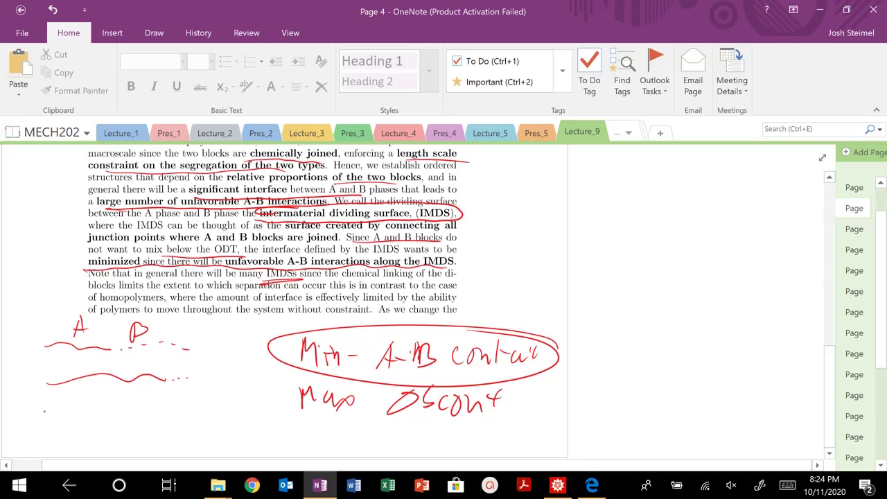
{"action": "left_click_drag", "start_coordinate": [45, 411], "coordinate": [204, 406]}
- Go to Page 5 and handwrite χAB above the page header
{"action": "left_click", "coordinate": [853, 231]}
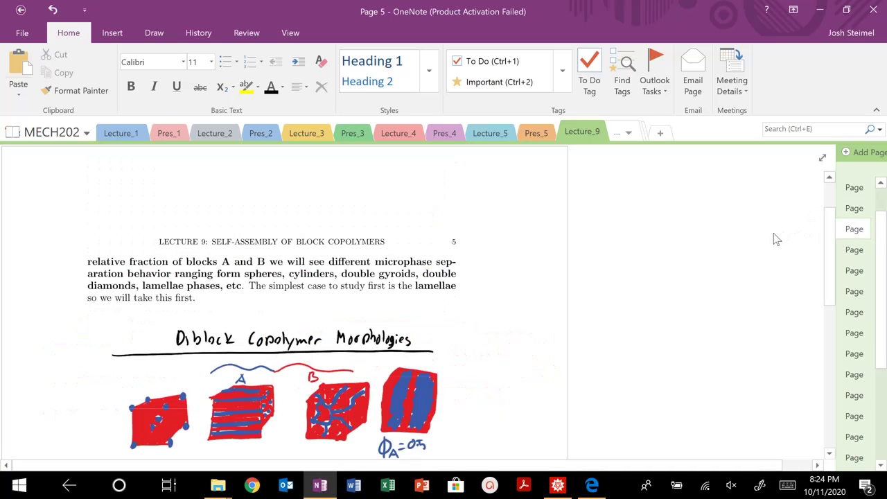
{"action": "left_click_drag", "start_coordinate": [215, 202], "coordinate": [239, 227]}
{"action": "mouse_move", "coordinate": [238, 204]}
{"action": "left_mouse_down"}
{"action": "mouse_move", "coordinate": [209, 229]}
{"action": "mouse_move", "coordinate": [253, 239]}
{"action": "mouse_move", "coordinate": [258, 228]}
{"action": "left_mouse_up"}
{"action": "left_click_drag", "start_coordinate": [266, 220], "coordinate": [276, 228]}
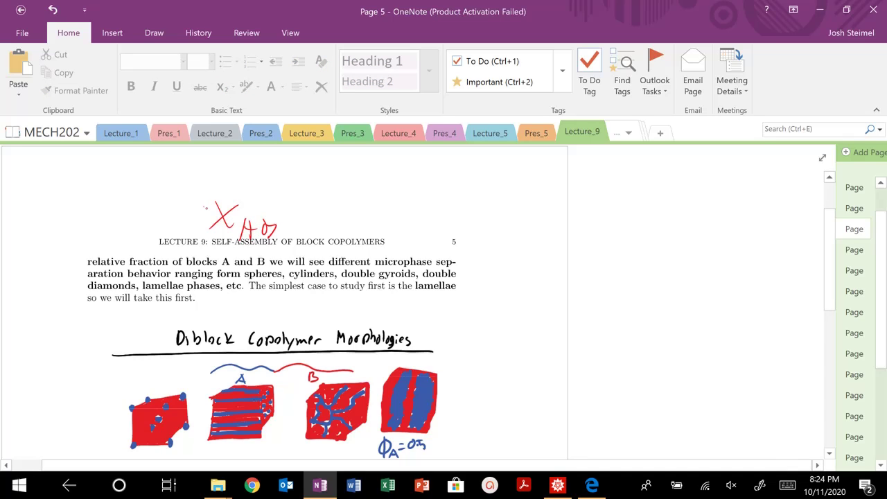
{"action": "left_click_drag", "start_coordinate": [205, 198], "coordinate": [222, 220]}
{"action": "left_click_drag", "start_coordinate": [220, 220], "coordinate": [237, 230]}
{"action": "mouse_move", "coordinate": [205, 200]}
{"action": "left_mouse_down"}
{"action": "mouse_move", "coordinate": [220, 233]}
{"action": "mouse_move", "coordinate": [231, 215]}
{"action": "left_mouse_up"}
- Underline the microphase separation behavior phrase and 'spheres, cylinders, double gyroids'
{"action": "left_click_drag", "start_coordinate": [221, 269], "coordinate": [455, 266]}
{"action": "left_click_drag", "start_coordinate": [90, 282], "coordinate": [168, 280]}
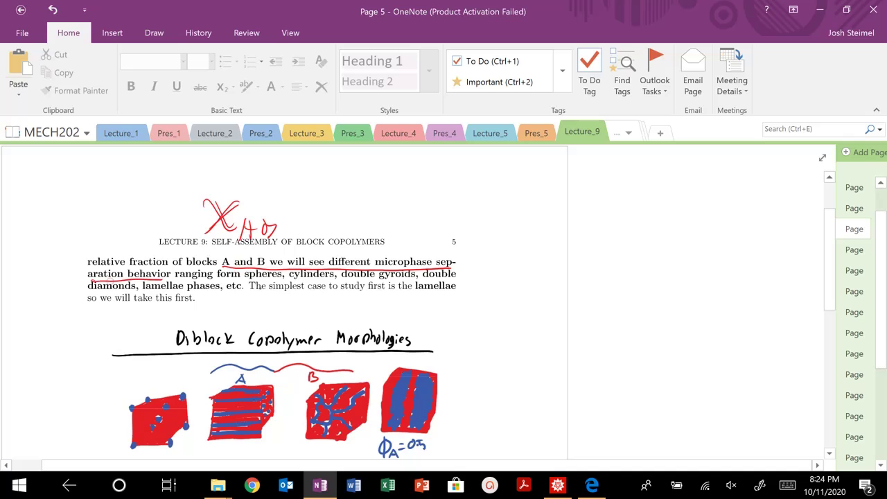
{"action": "left_click_drag", "start_coordinate": [245, 279], "coordinate": [415, 276]}
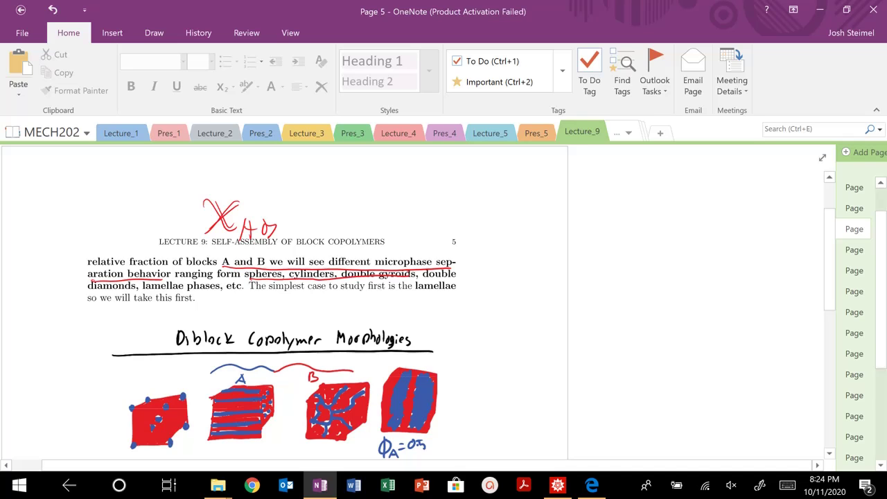
{"action": "left_click", "coordinate": [247, 285]}
- Box the morphologies figure and Lamellae heading, and circle the φA=0.5 cube with an arrow
{"action": "scroll", "coordinate": [392, 289], "scroll_direction": "down", "scroll_amount": 2}
{"action": "mouse_move", "coordinate": [427, 193]}
{"action": "left_mouse_down"}
{"action": "mouse_move", "coordinate": [84, 243]}
{"action": "mouse_move", "coordinate": [489, 367]}
{"action": "mouse_move", "coordinate": [391, 189]}
{"action": "left_mouse_up"}
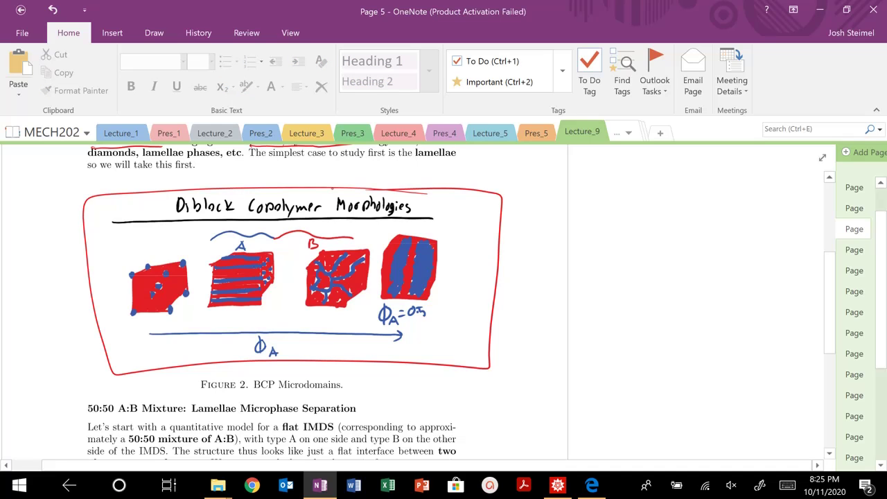
{"action": "scroll", "coordinate": [332, 188], "scroll_direction": "down", "scroll_amount": 4}
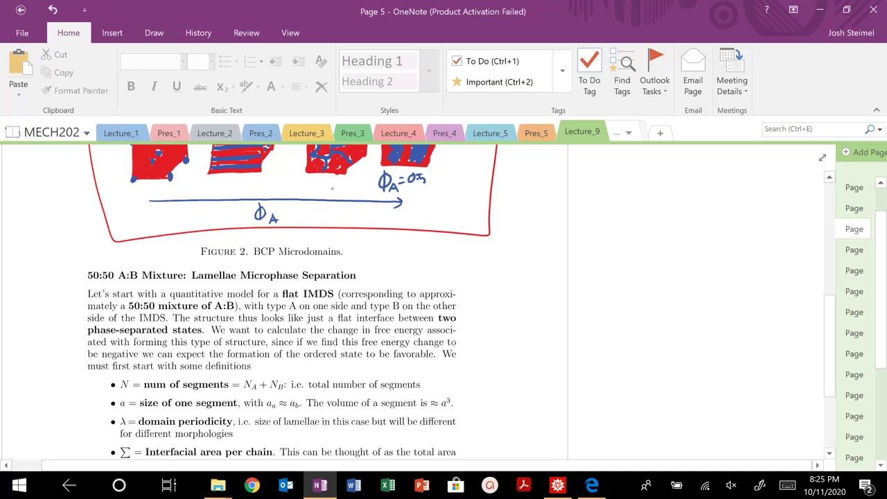
{"action": "mouse_move", "coordinate": [79, 259]}
{"action": "left_mouse_down"}
{"action": "mouse_move", "coordinate": [88, 291]}
{"action": "mouse_move", "coordinate": [397, 288]}
{"action": "mouse_move", "coordinate": [329, 259]}
{"action": "mouse_move", "coordinate": [61, 266]}
{"action": "left_mouse_up"}
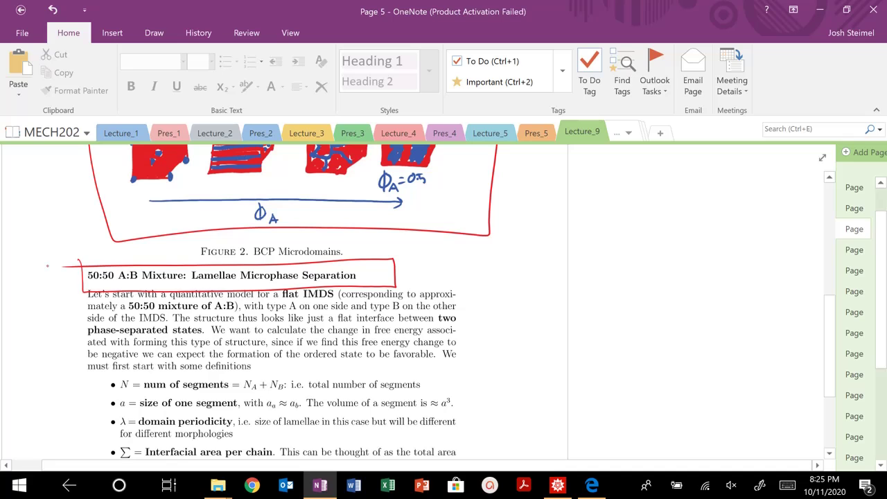
{"action": "scroll", "coordinate": [48, 264], "scroll_direction": "up", "scroll_amount": 2}
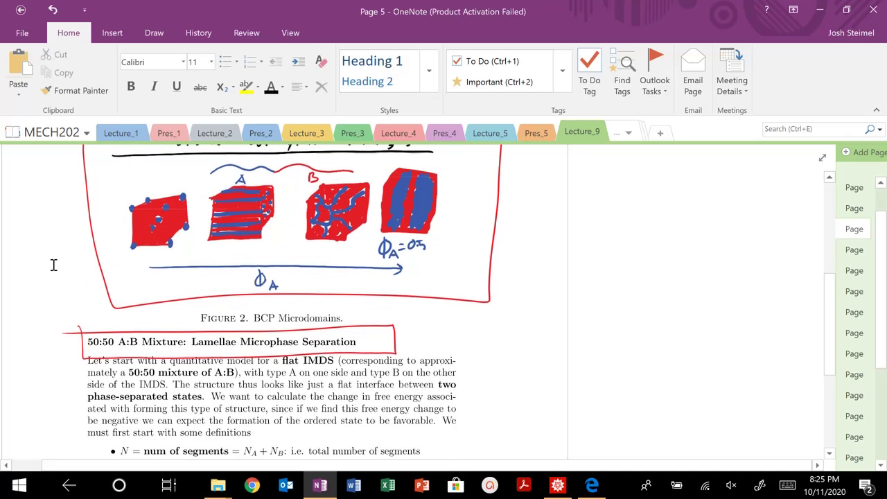
{"action": "mouse_move", "coordinate": [451, 179]}
{"action": "left_mouse_down"}
{"action": "mouse_move", "coordinate": [435, 167]}
{"action": "mouse_move", "coordinate": [376, 242]}
{"action": "mouse_move", "coordinate": [426, 166]}
{"action": "left_mouse_up"}
{"action": "left_click_drag", "start_coordinate": [452, 262], "coordinate": [467, 288]}
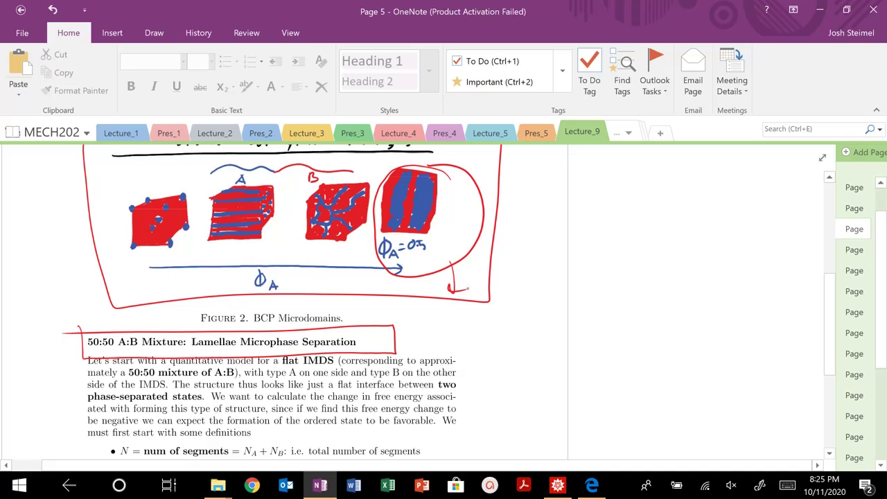
{"action": "scroll", "coordinate": [467, 287], "scroll_direction": "up", "scroll_amount": 3}
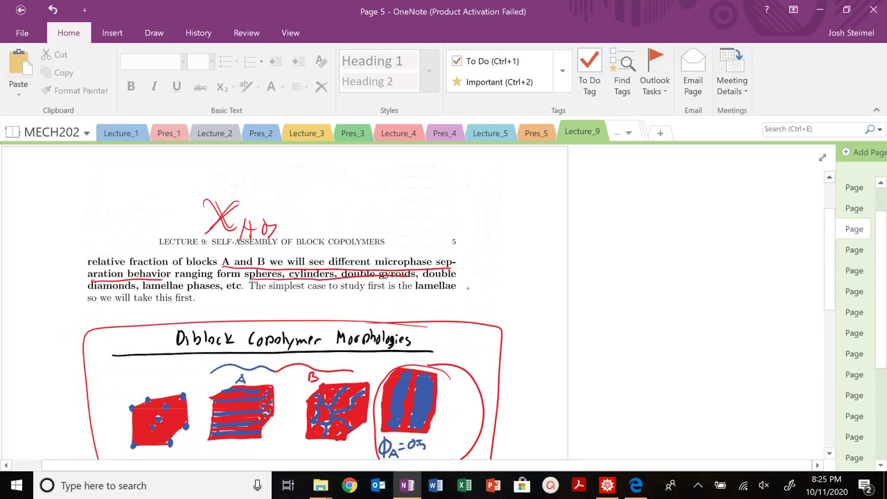